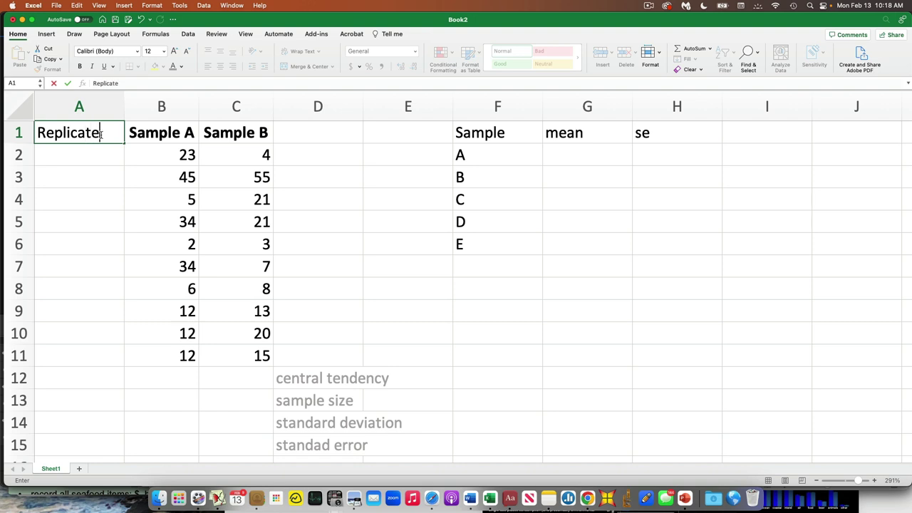
- Number the replicates 1 to 10 down column A in cells A2 through A11
{"action": "type", "text": "1"}
{"action": "key", "text": "Return"}
{"action": "type", "text": "2"}
{"action": "key", "text": "Return"}
{"action": "type", "text": "3 4 5 6 7 8"}
{"action": "key", "text": "Return"}
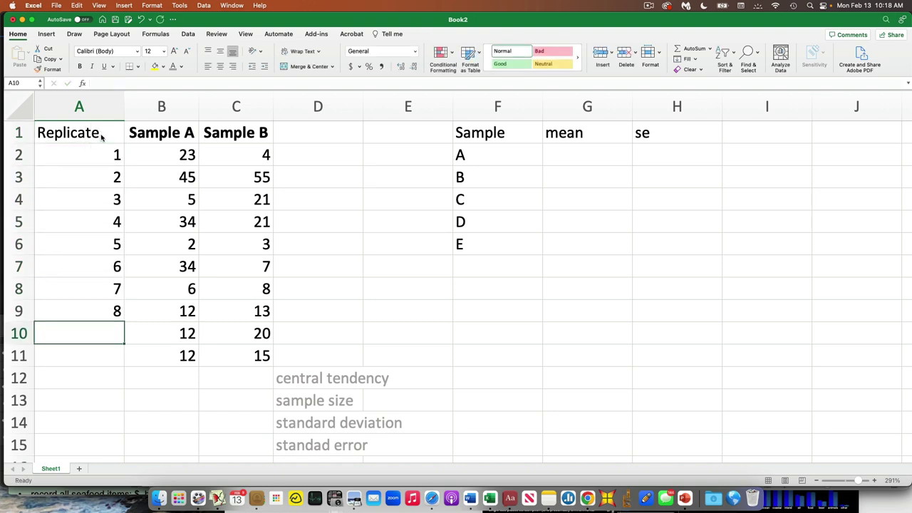
{"action": "type", "text": "9"}
{"action": "key", "text": "Return"}
{"action": "type", "text": "10"}
{"action": "key", "text": "Return"}
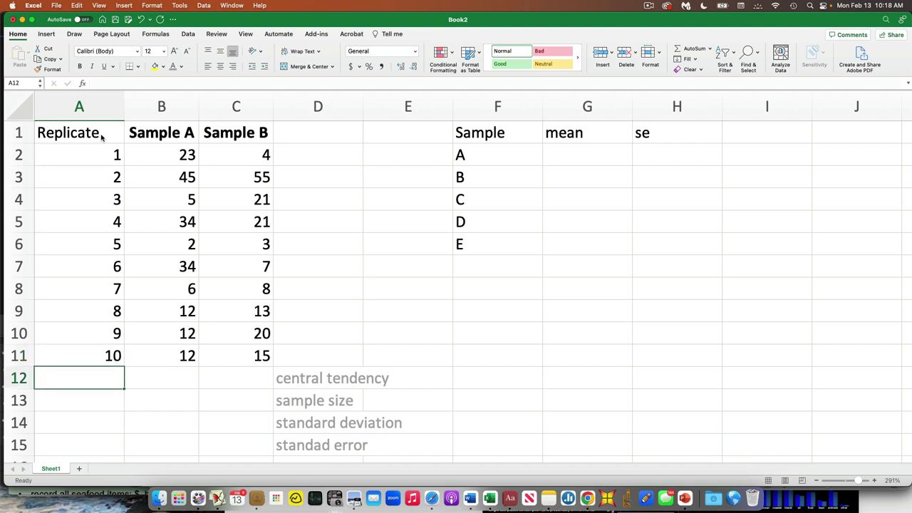
- Go through the individual replicate values in the Sample A column, starting from the first replicate's row
{"action": "left_click", "coordinate": [18, 156]}
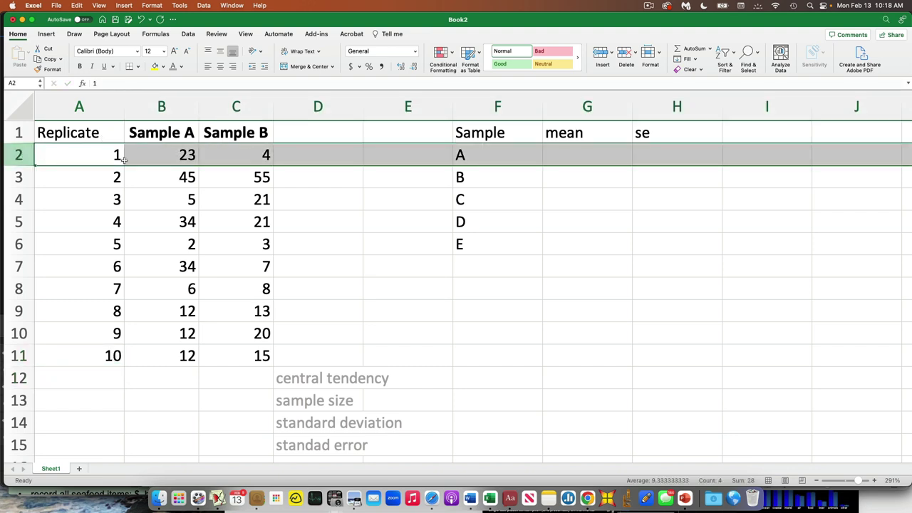
{"action": "left_click", "coordinate": [176, 183]}
{"action": "key", "text": "Down"}
{"action": "key", "text": "Down"}
{"action": "key", "text": "Down"}
{"action": "key", "text": "Down"}
{"action": "key", "text": "Down"}
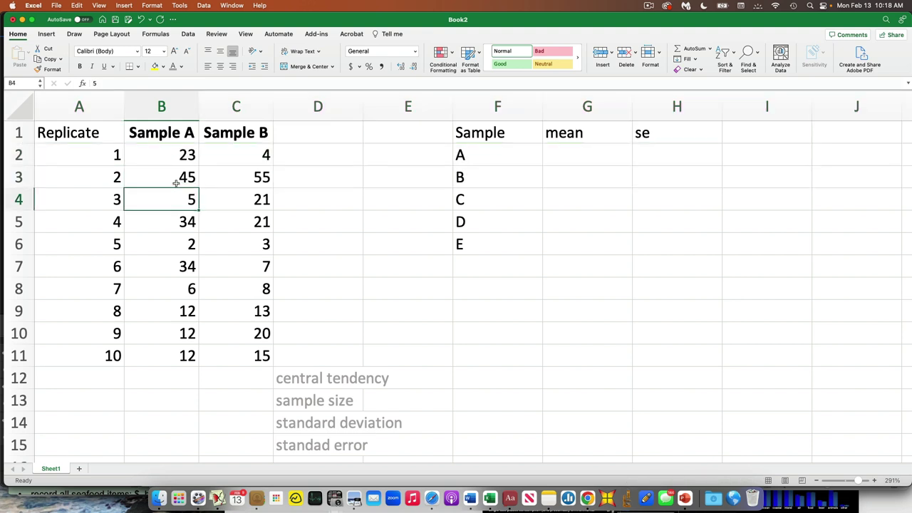
{"action": "key", "text": "Down"}
{"action": "key", "text": "Down"}
{"action": "key", "text": "Down"}
{"action": "key", "text": "Up"}
{"action": "key", "text": "Up"}
{"action": "key", "text": "Up"}
{"action": "key", "text": "Up"}
{"action": "key", "text": "Up"}
{"action": "key", "text": "Up"}
{"action": "key", "text": "Up"}
{"action": "key", "text": "Up"}
{"action": "key", "text": "Up"}
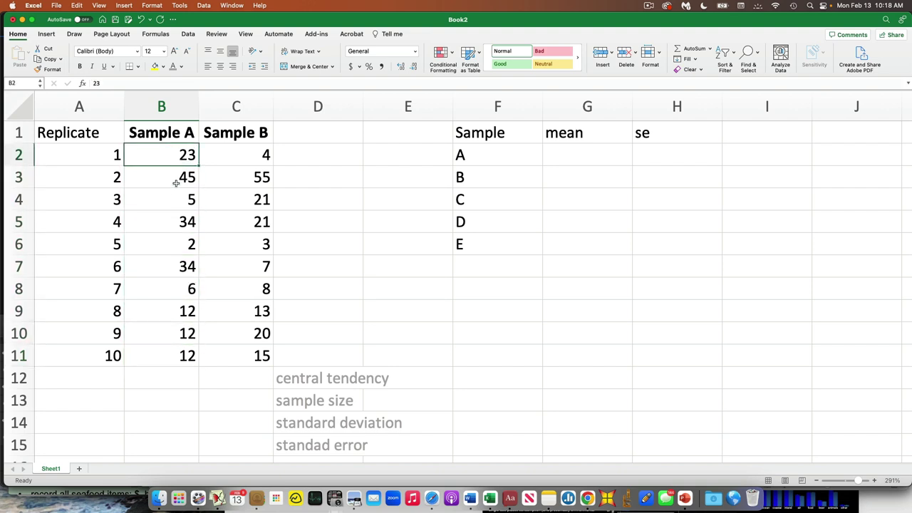
{"action": "key", "text": "Down"}
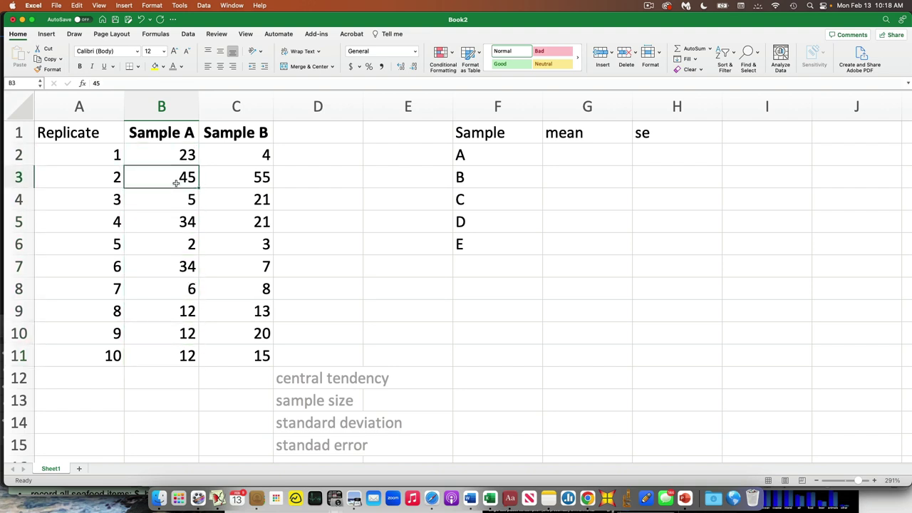
{"action": "key", "text": "Down"}
{"action": "key", "text": "Down"}
{"action": "key", "text": "Down"}
{"action": "key", "text": "Down"}
{"action": "key", "text": "Down"}
{"action": "key", "text": "Down"}
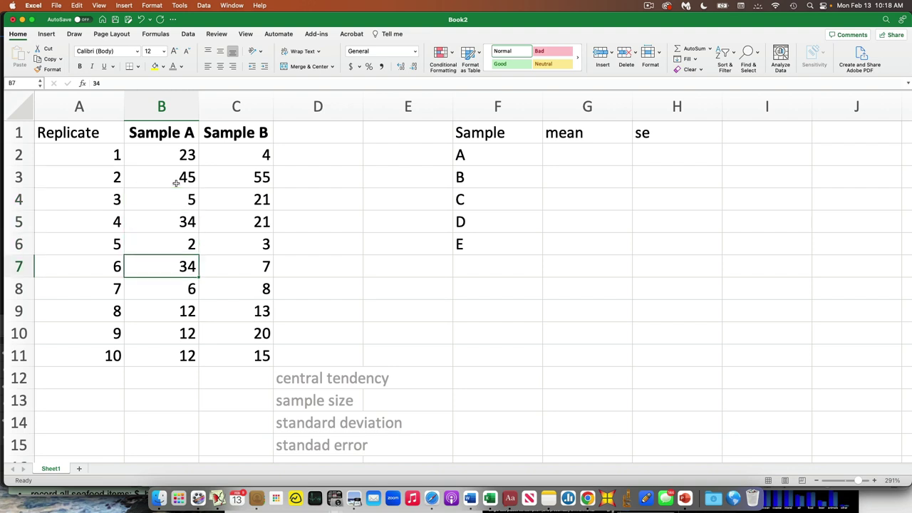
{"action": "key", "text": "Down"}
{"action": "key", "text": "Down"}
{"action": "key", "text": "Down"}
{"action": "key", "text": "Up"}
{"action": "key", "text": "Up"}
{"action": "key", "text": "Up"}
{"action": "key", "text": "Up"}
{"action": "key", "text": "Up"}
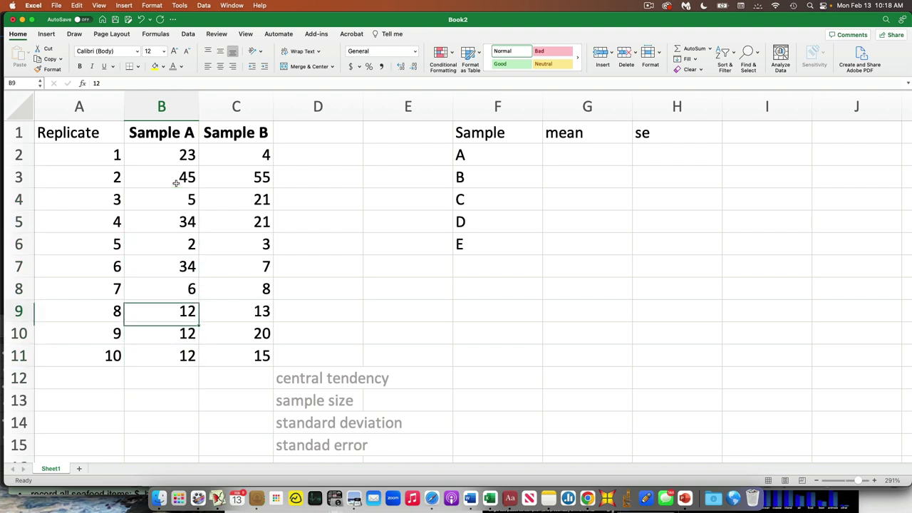
{"action": "key", "text": "Up"}
{"action": "key", "text": "Up"}
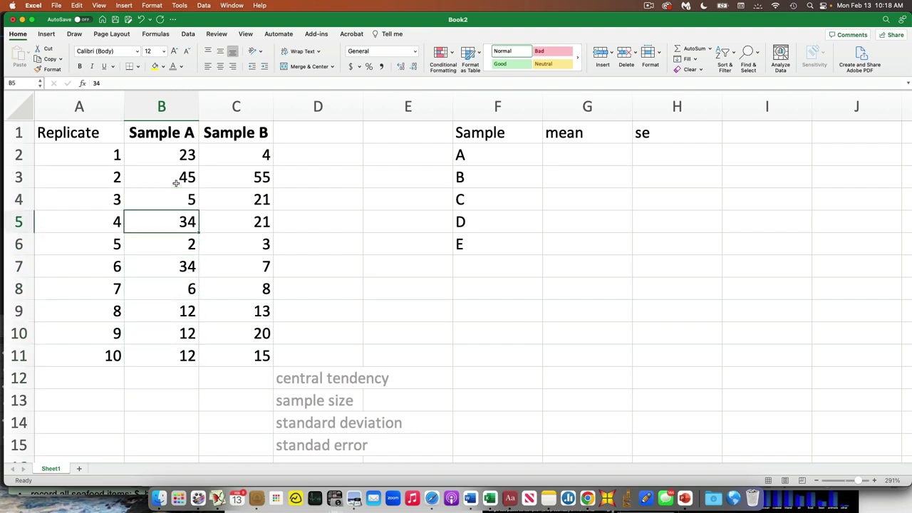
{"action": "left_click", "coordinate": [353, 238]}
- Compare the whole Sample A and Sample B columns, alternating between the two, and revisit the last Sample A values
{"action": "left_click", "coordinate": [180, 107]}
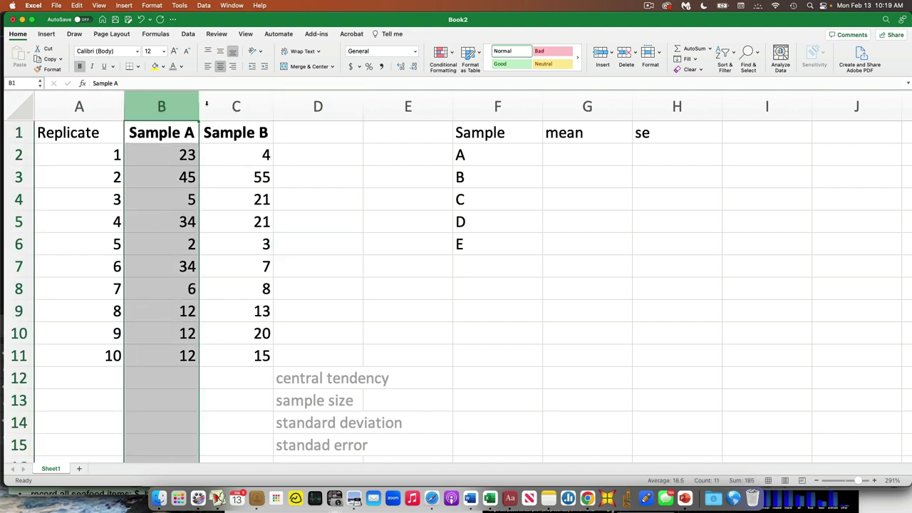
{"action": "left_click", "coordinate": [236, 106]}
{"action": "left_click", "coordinate": [177, 103]}
{"action": "left_click", "coordinate": [239, 106]}
{"action": "left_click", "coordinate": [173, 105]}
{"action": "left_click", "coordinate": [221, 111]}
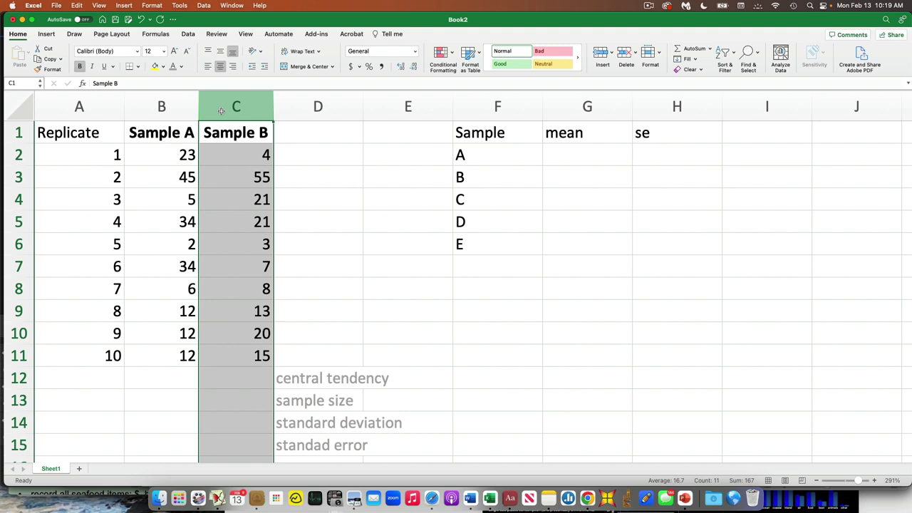
{"action": "left_click_drag", "start_coordinate": [221, 111], "coordinate": [162, 107]}
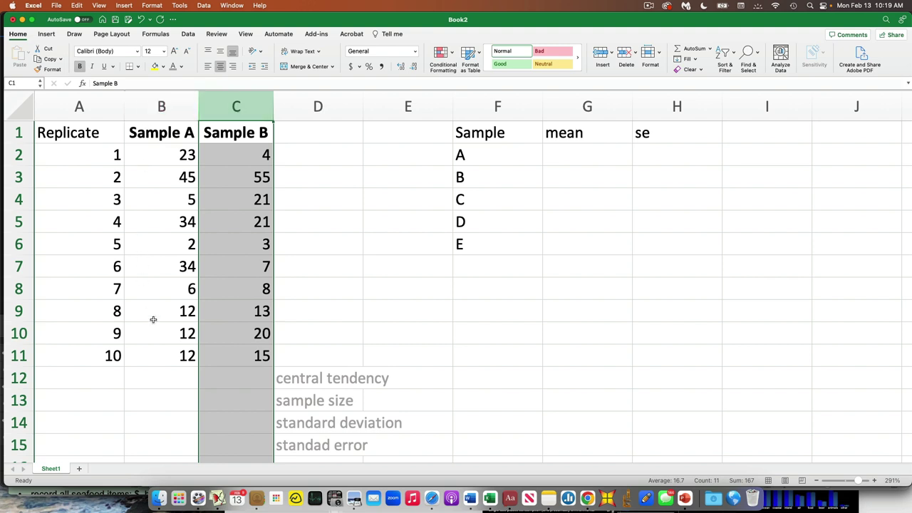
{"action": "left_click", "coordinate": [162, 381]}
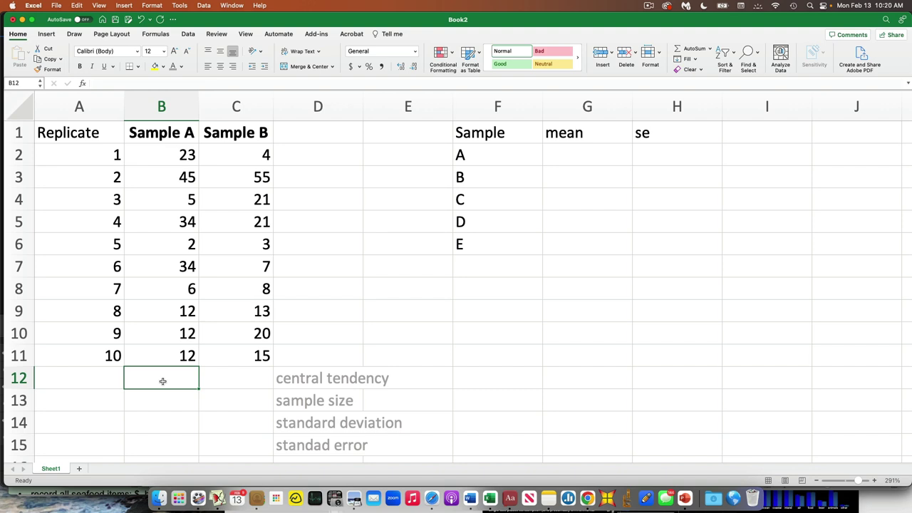
{"action": "left_click", "coordinate": [169, 325]}
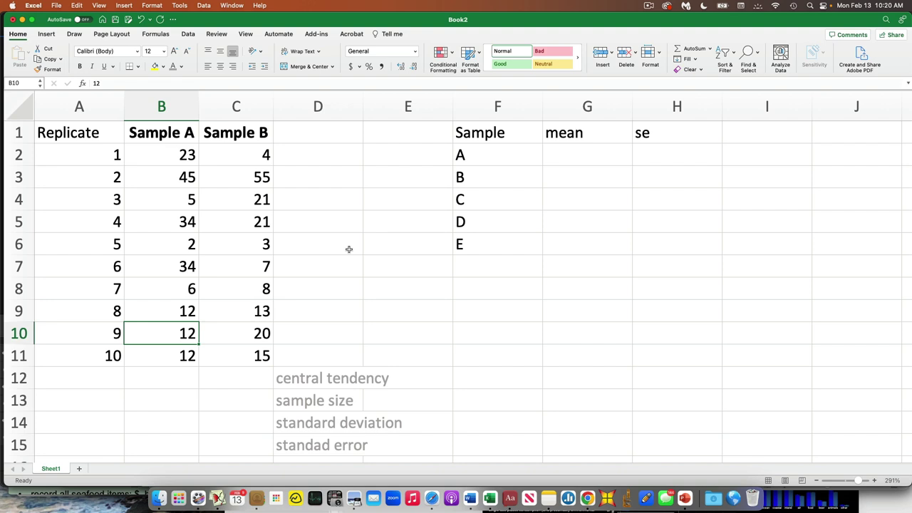
{"action": "key", "text": "Up"}
{"action": "key", "text": "Up"}
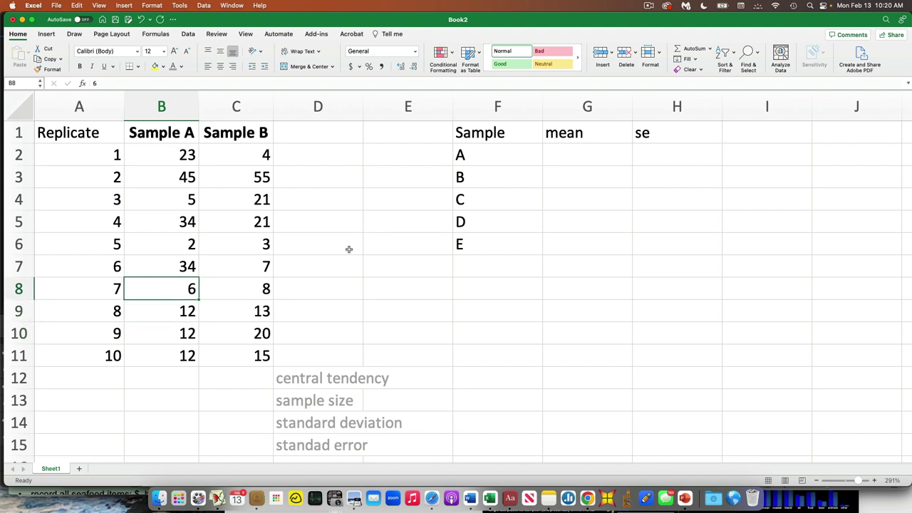
- Calculate the mean of Sample A in cell B12 with the formula =AVERAGE(B2:B11)
{"action": "key", "text": "Down"}
{"action": "key", "text": "Down"}
{"action": "key", "text": "Down"}
{"action": "key", "text": "Down"}
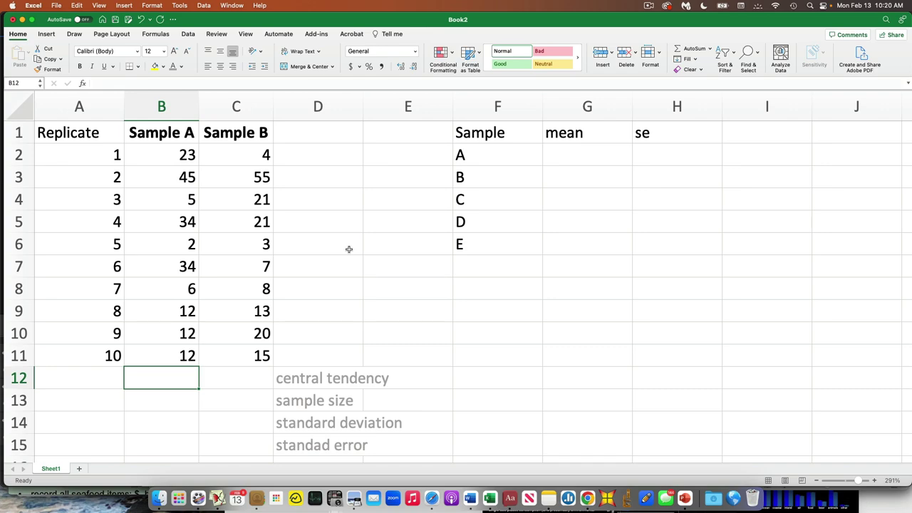
{"action": "type", "text": "="}
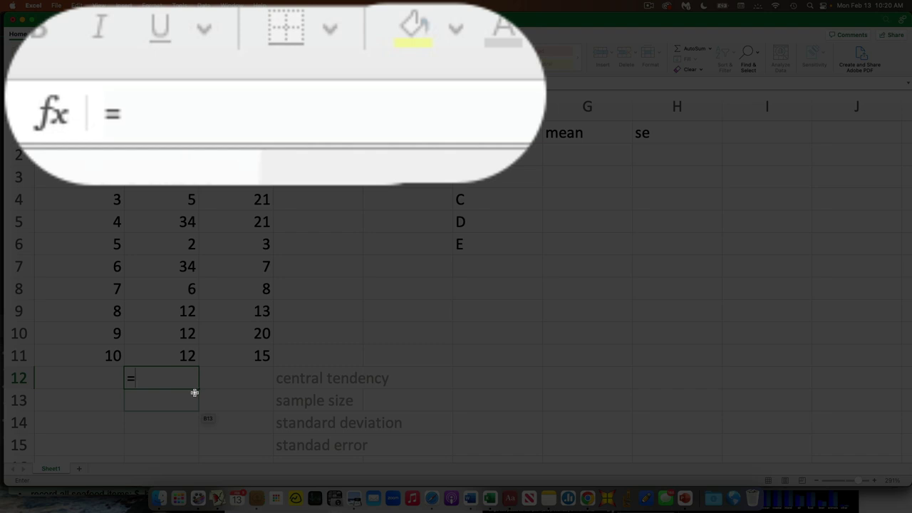
{"action": "type", "text": "AVERAGE"}
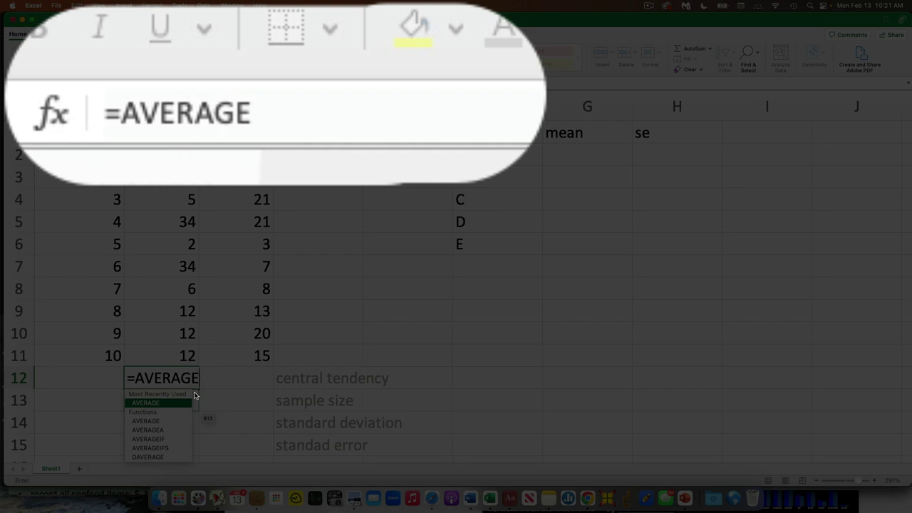
{"action": "type", "text": "("}
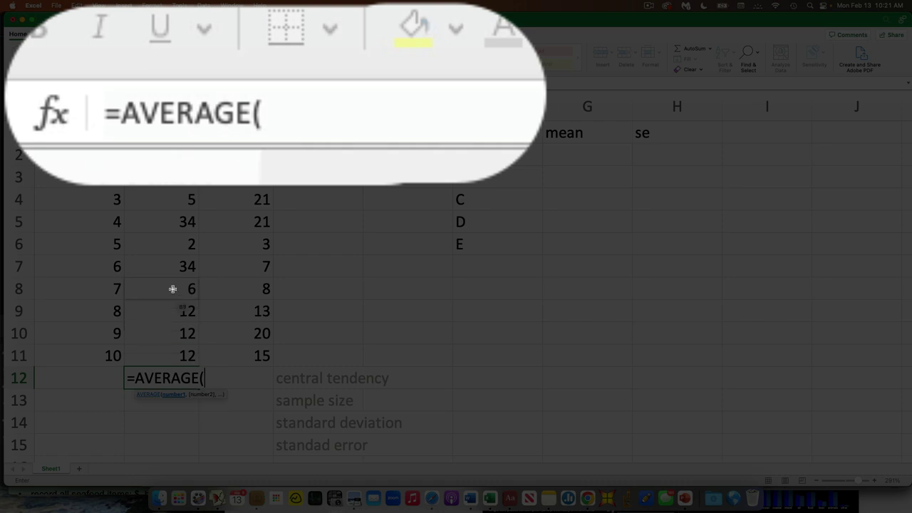
{"action": "left_click", "coordinate": [164, 158]}
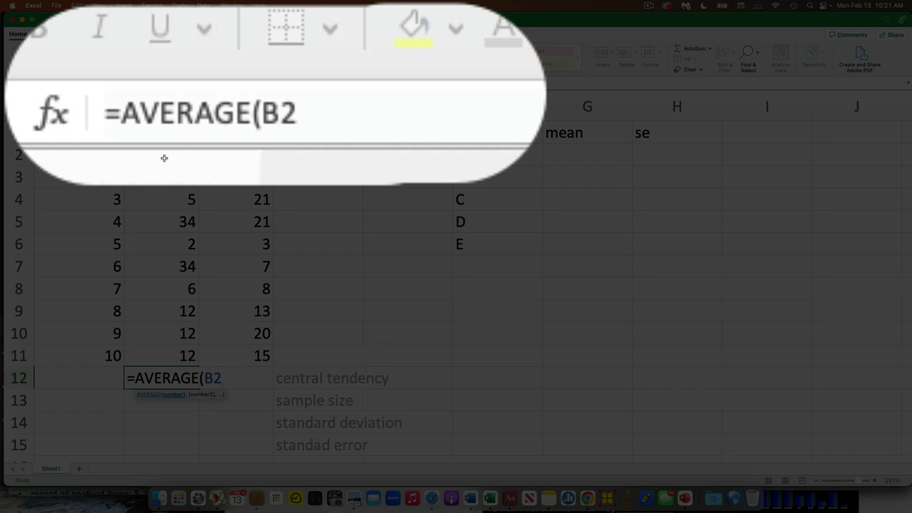
{"action": "left_click", "coordinate": [164, 356], "text": "shift"}
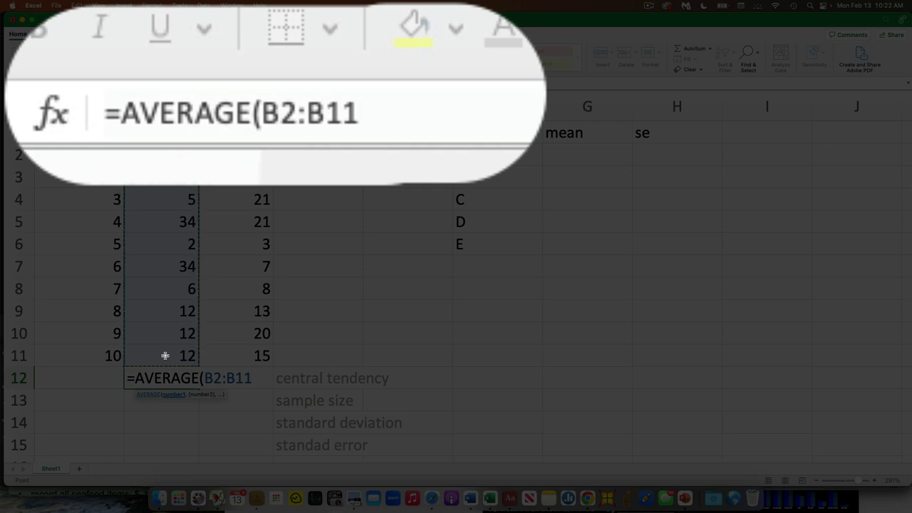
{"action": "type", "text": ")"}
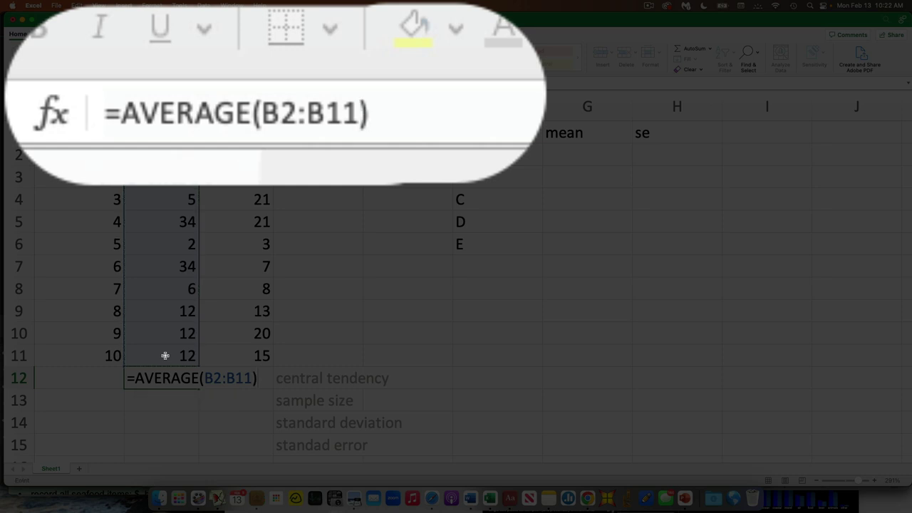
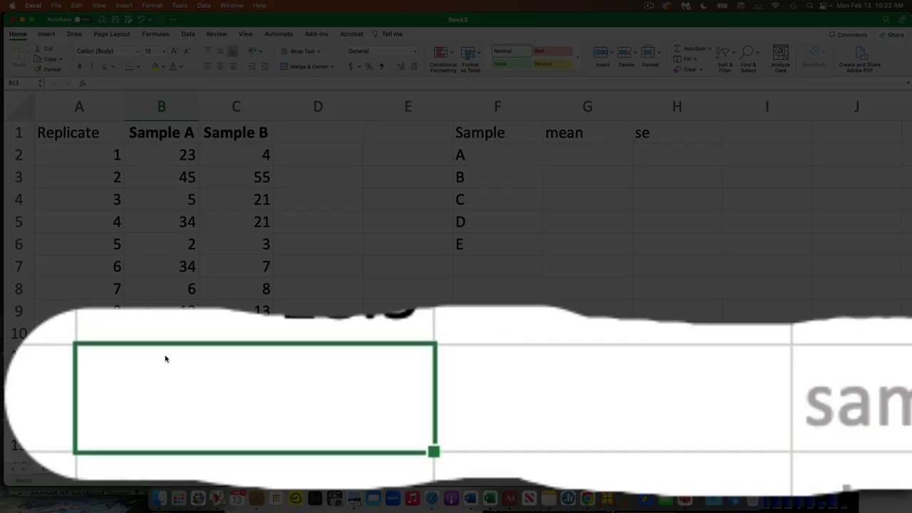
- Calculate the sample size of Sample A in cell B13 with the formula =COUNT(B2:B11)
{"action": "type", "text": "="}
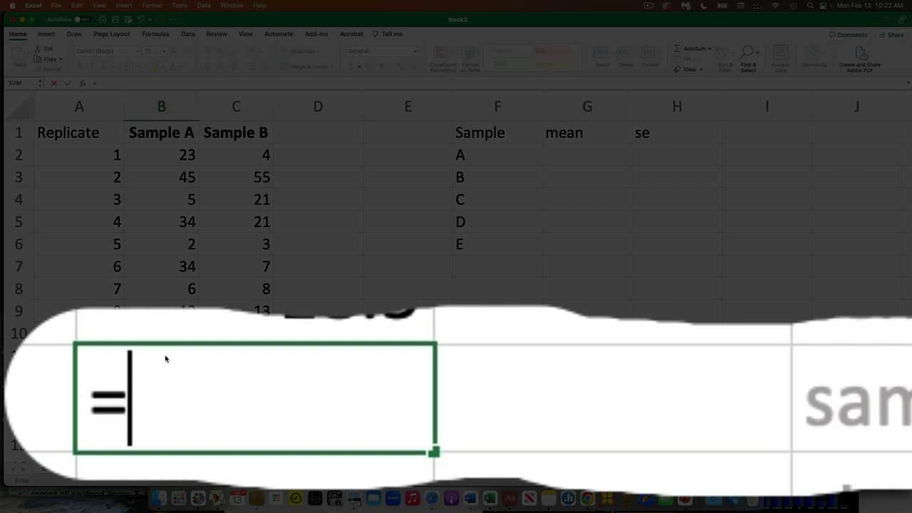
{"action": "type", "text": "COUNT"}
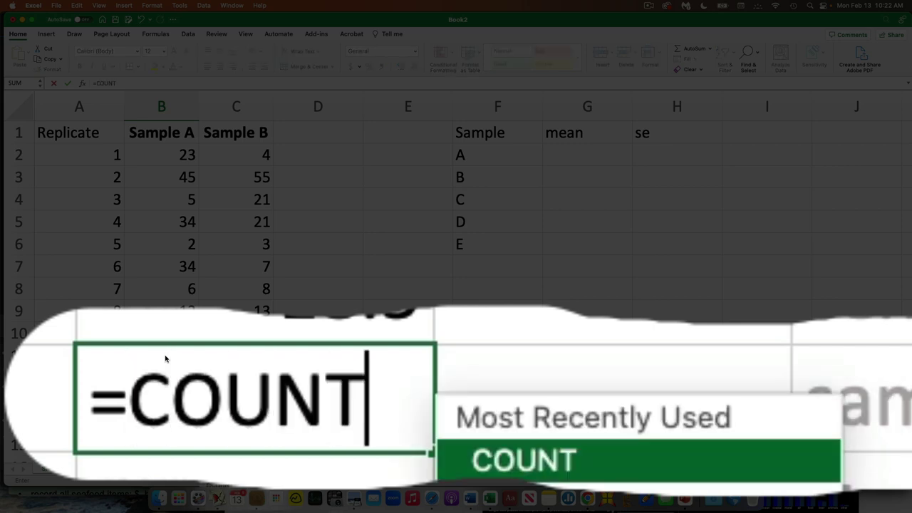
{"action": "type", "text": "("}
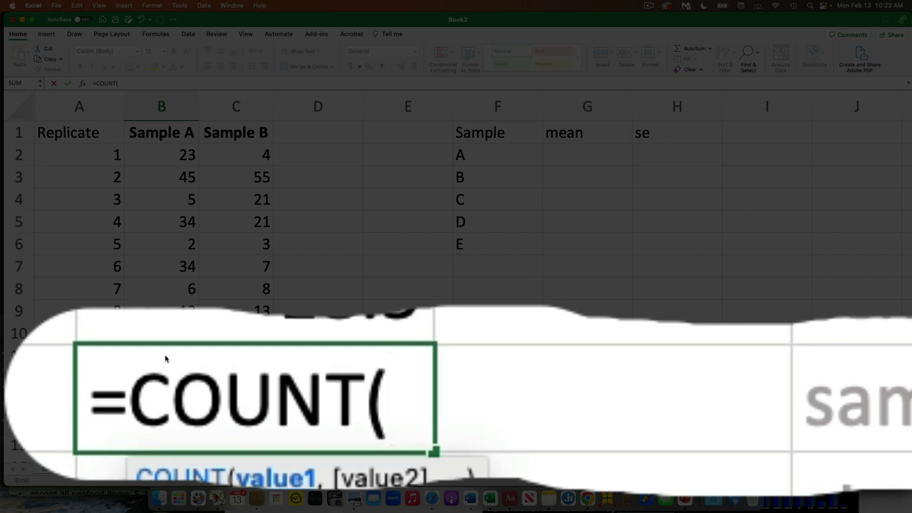
{"action": "left_click", "coordinate": [154, 160]}
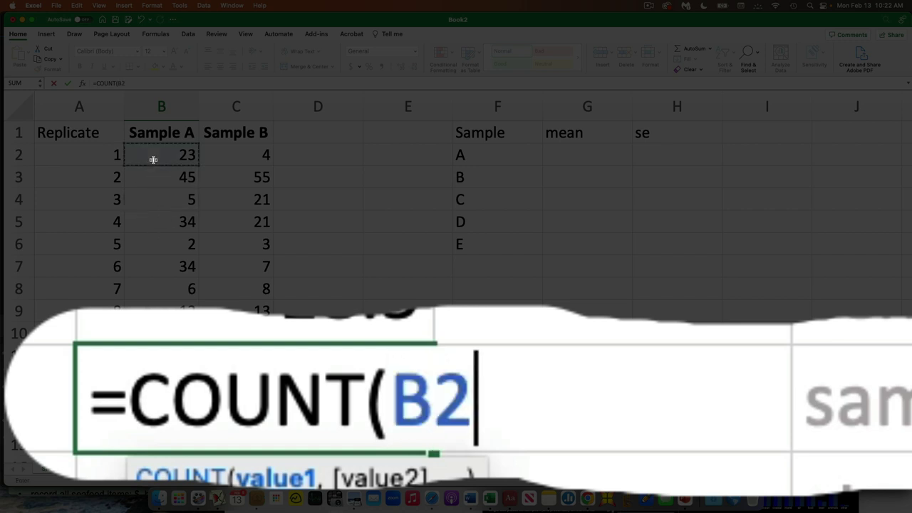
{"action": "left_click", "coordinate": [159, 351], "text": "shift"}
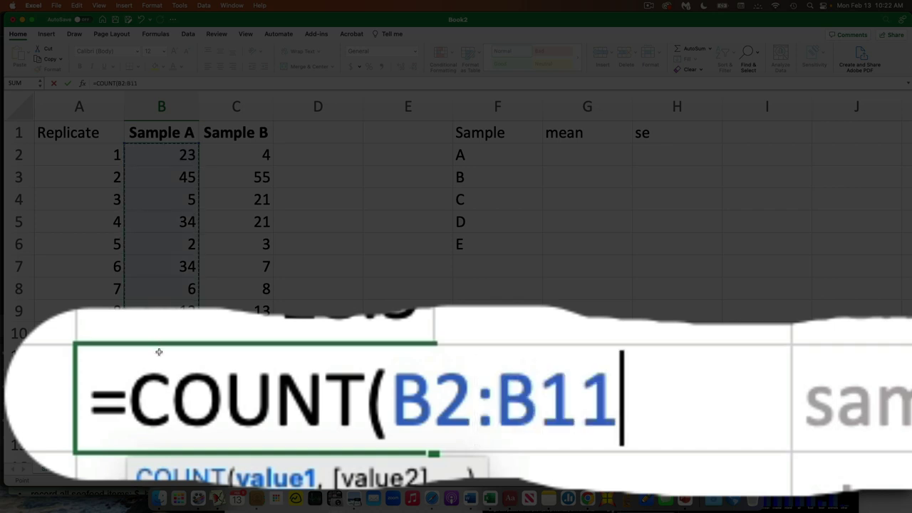
{"action": "type", "text": ")"}
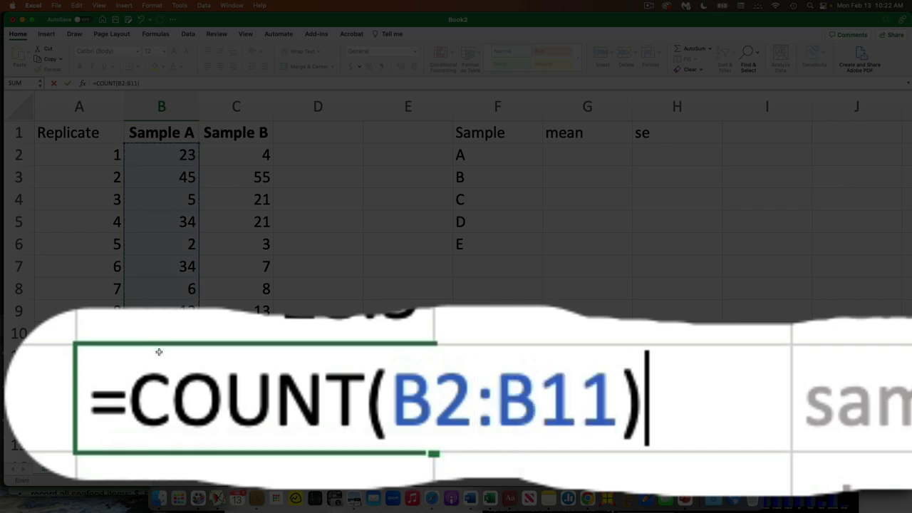
{"action": "key", "text": "Return"}
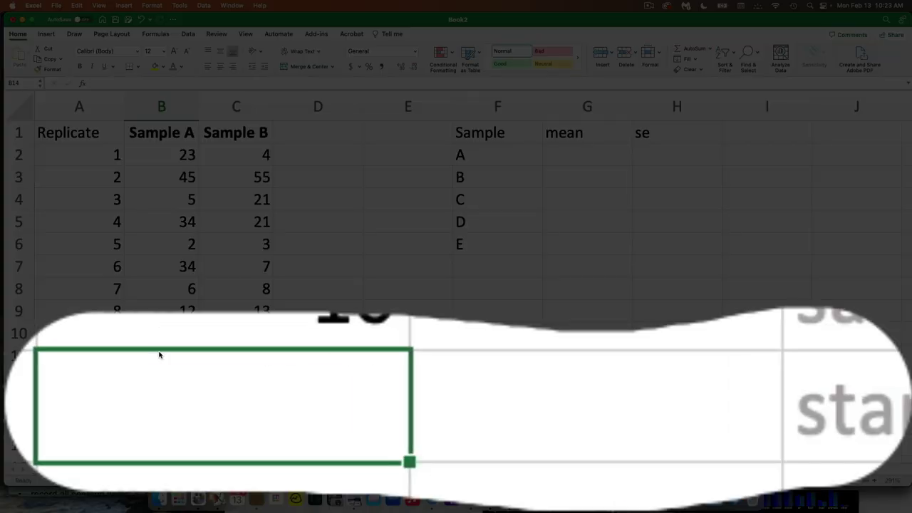
- Calculate the standard deviation of Sample A in cell B14 with the formula =STDEV(B2:B11)
{"action": "type", "text": "=S"}
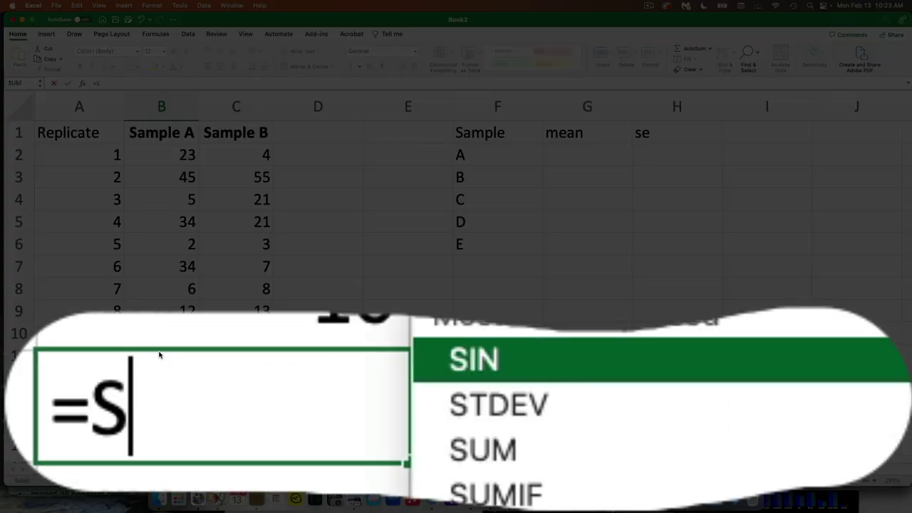
{"action": "type", "text": "TDEV"}
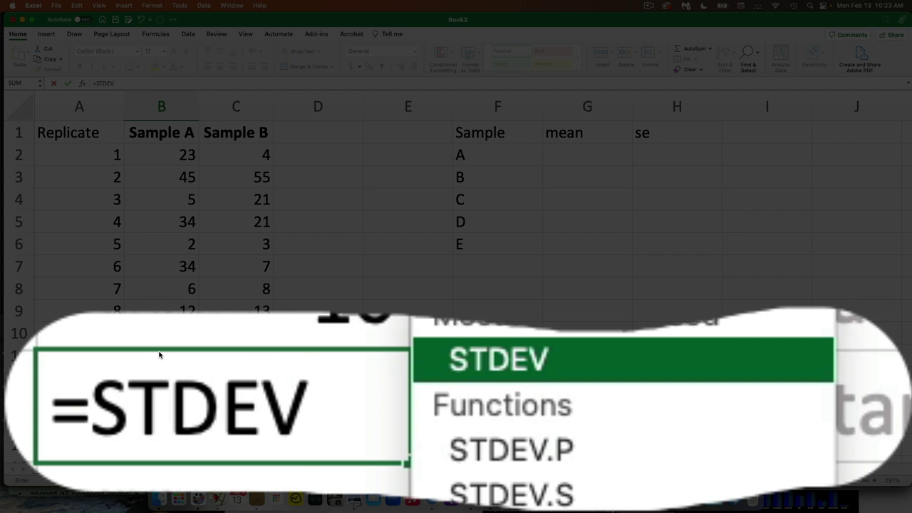
{"action": "type", "text": "("}
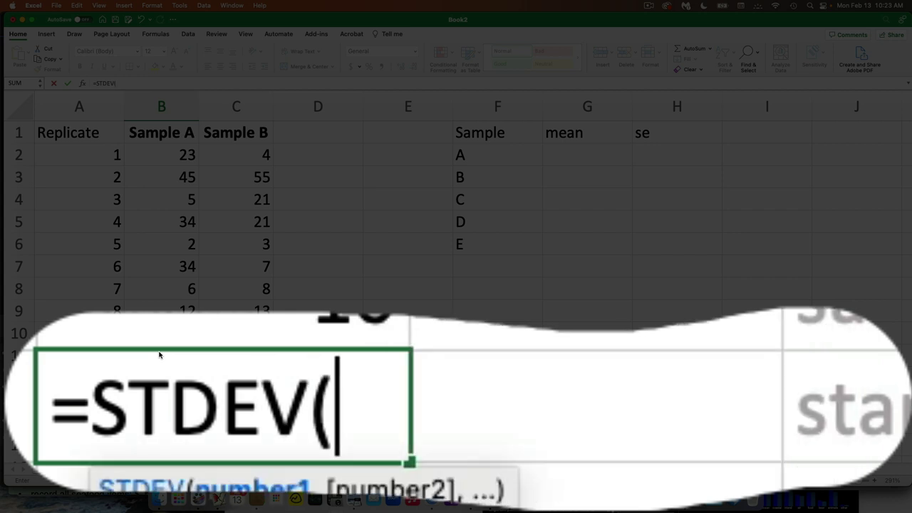
{"action": "left_click", "coordinate": [160, 156]}
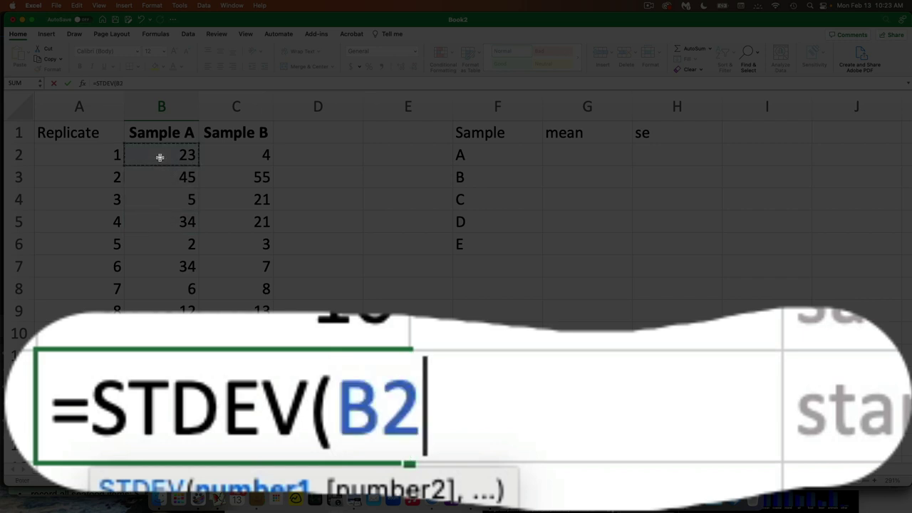
{"action": "left_click", "coordinate": [161, 355], "text": "shift"}
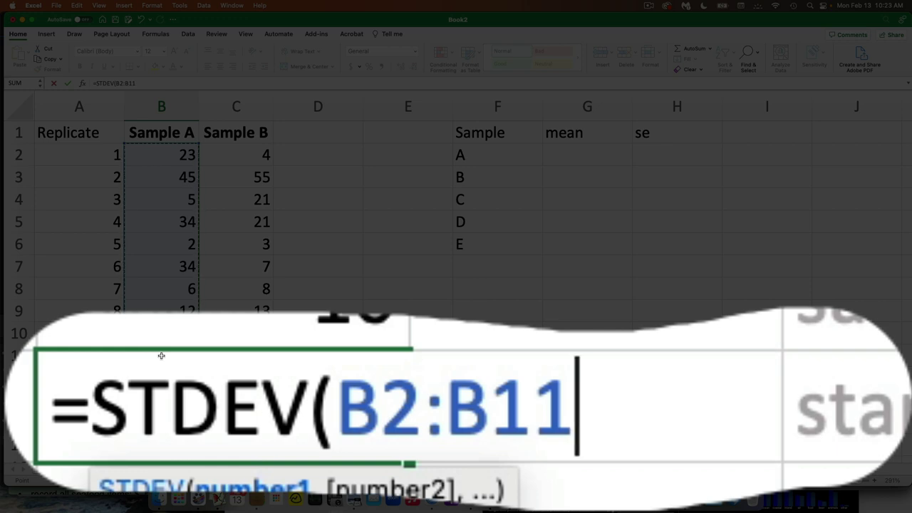
{"action": "type", "text": ")"}
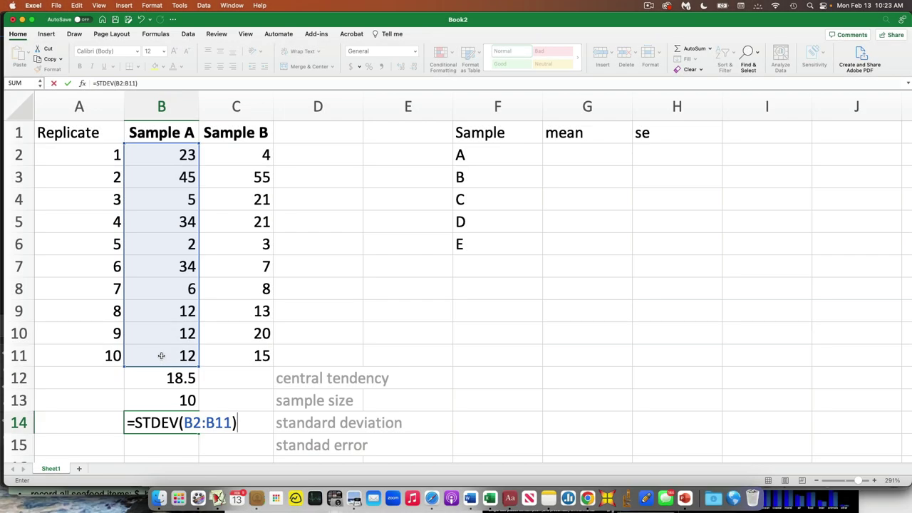
{"action": "key", "text": "Return"}
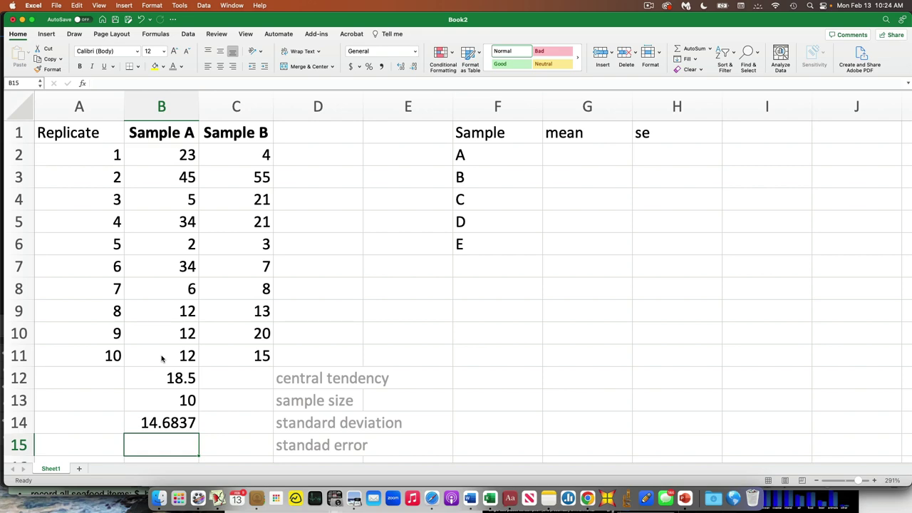
- Calculate the standard error of Sample A in cell B15 with the formula =B14/(SQRT(B13-1))
{"action": "type", "text": "="}
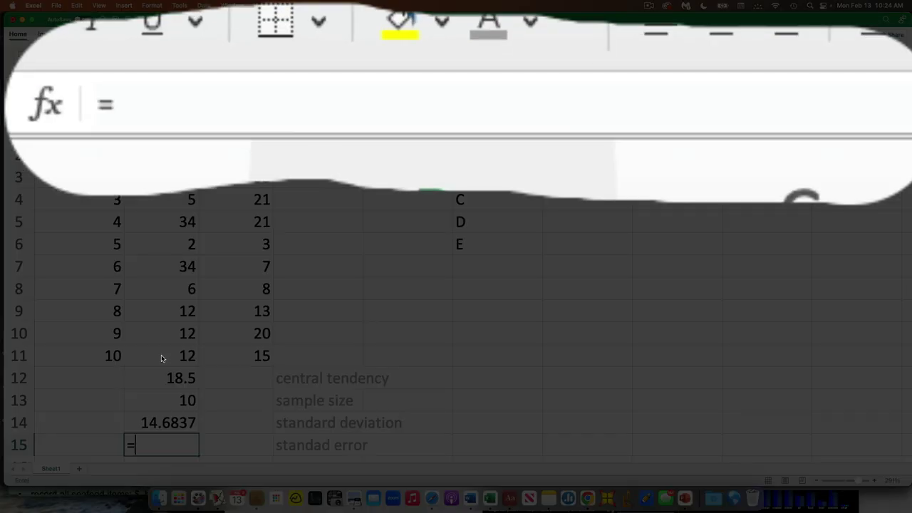
{"action": "left_click", "coordinate": [160, 422]}
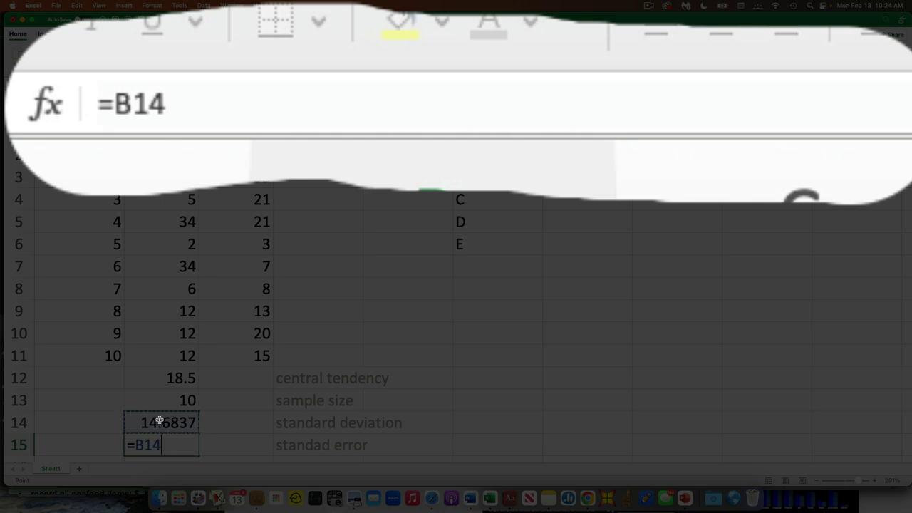
{"action": "type", "text": "/"}
{"action": "type", "text": "("}
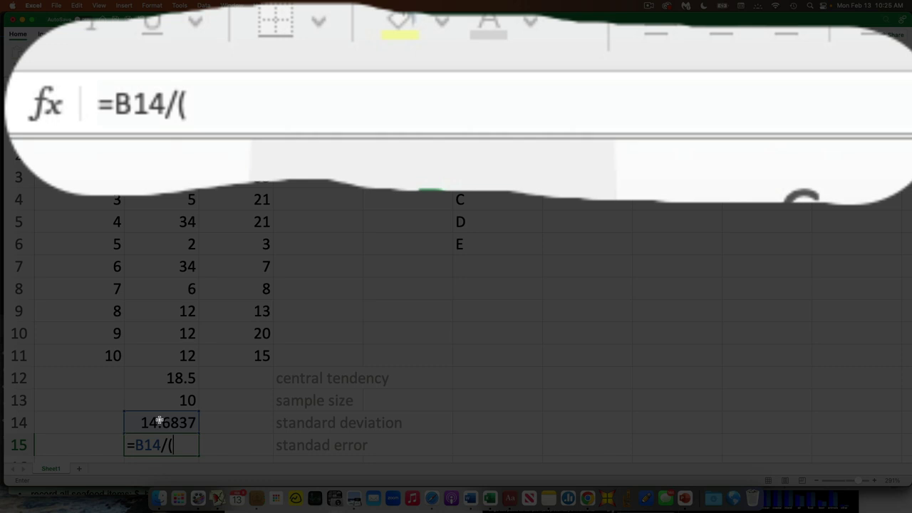
{"action": "type", "text": "SQR"}
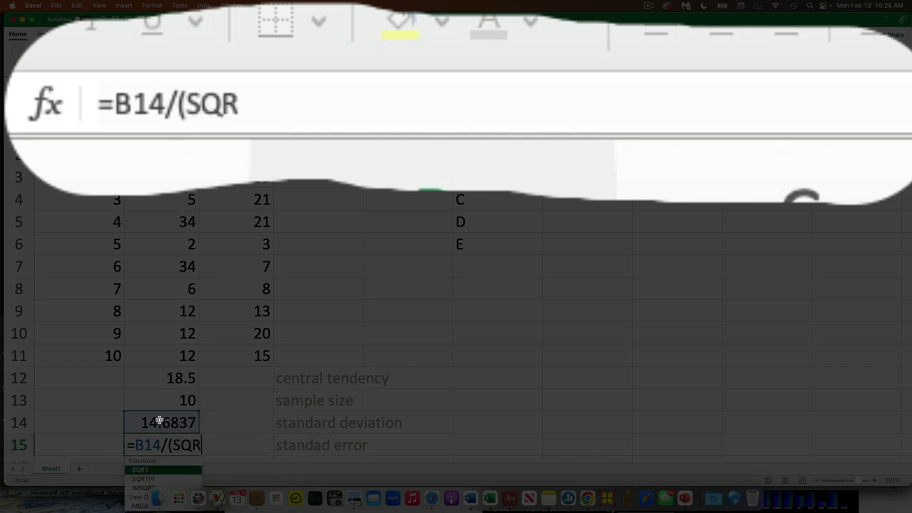
{"action": "type", "text": "T"}
{"action": "type", "text": "("}
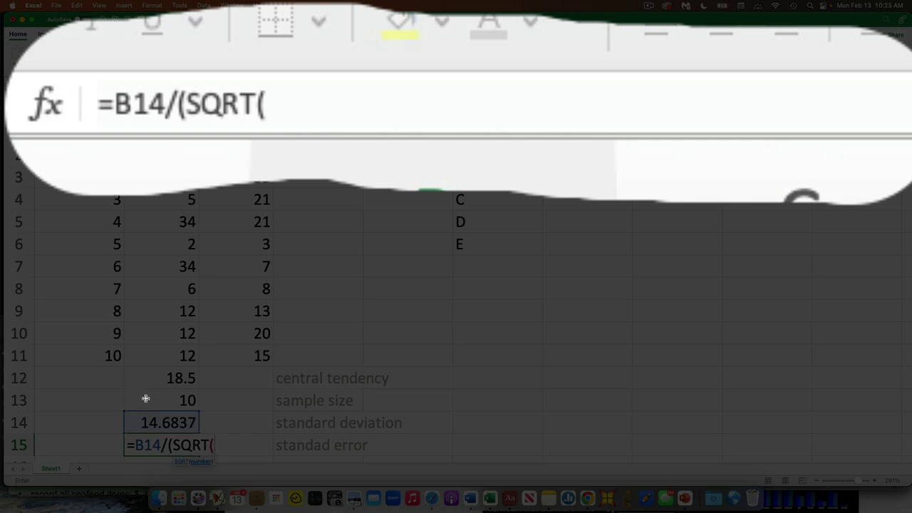
{"action": "left_click", "coordinate": [146, 400]}
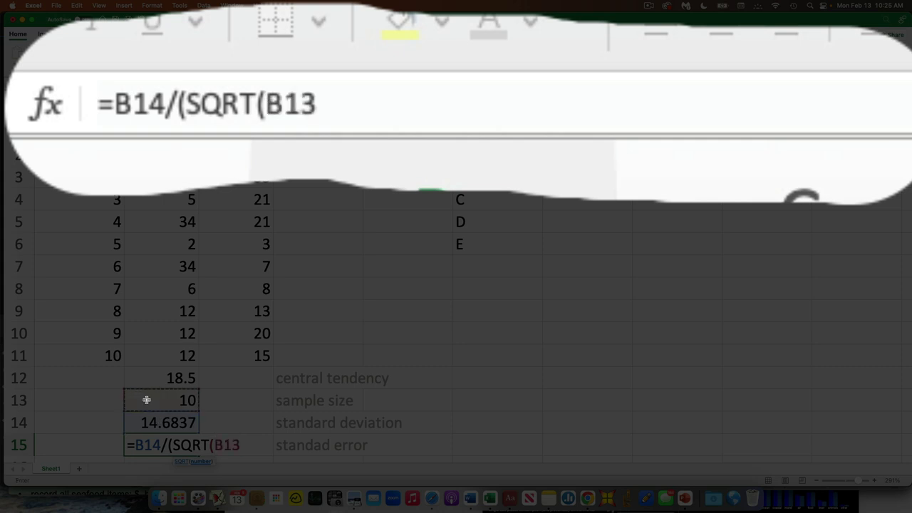
{"action": "type", "text": "-1)"}
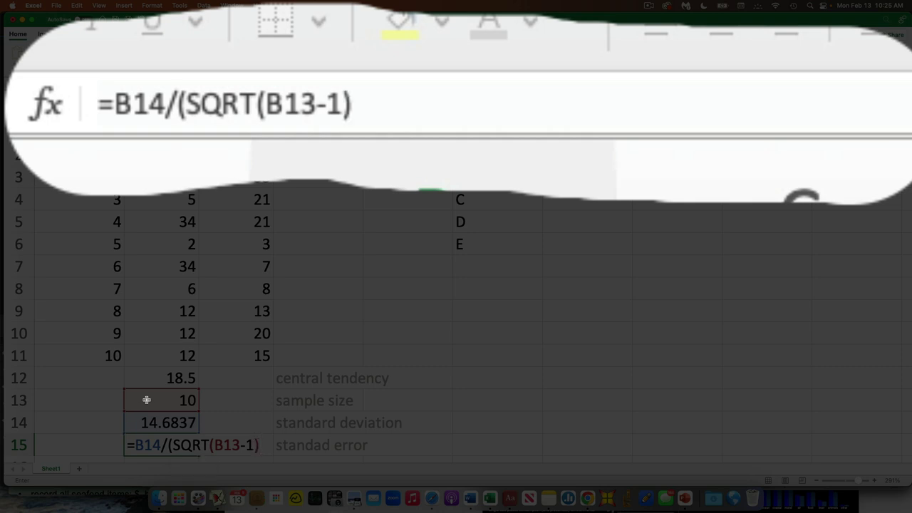
{"action": "type", "text": ")"}
{"action": "key", "text": "Return"}
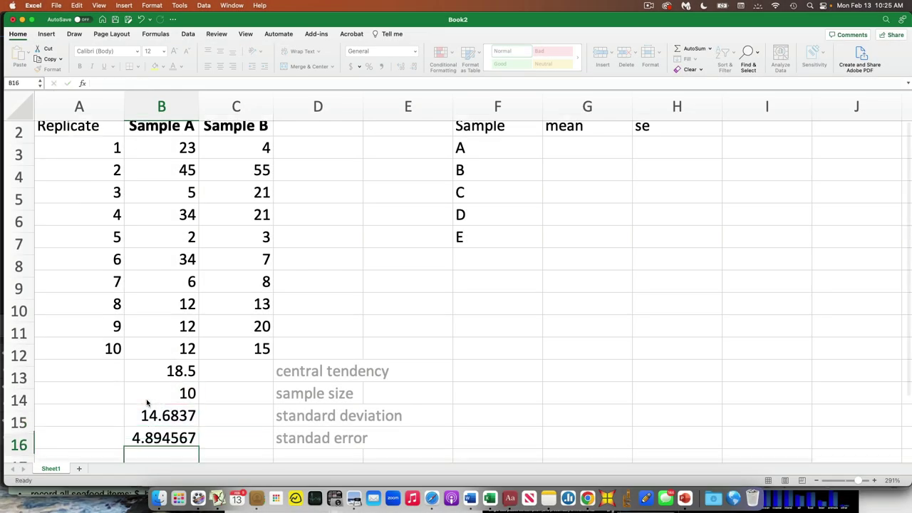
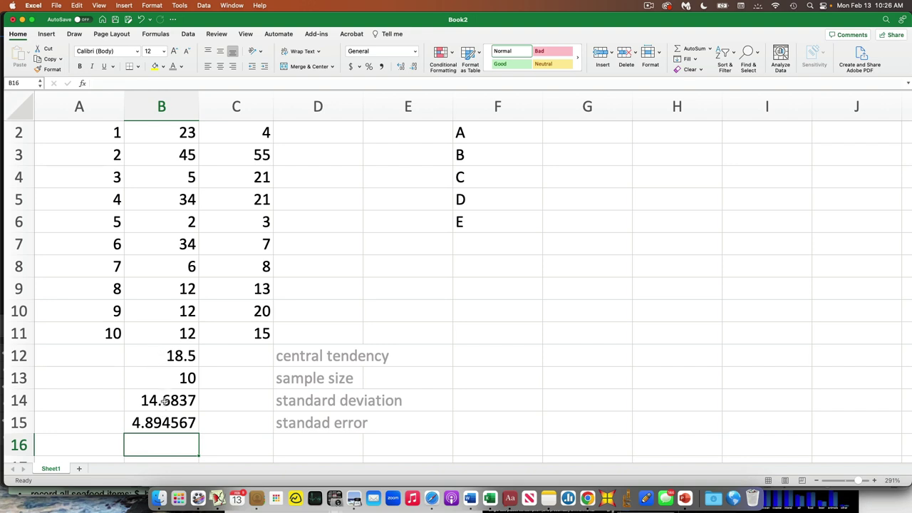
- Copy the four Sample A statistics formulas in B12:B15 to the Sample B column, starting at C12
{"action": "left_click_drag", "start_coordinate": [163, 354], "coordinate": [167, 420]}
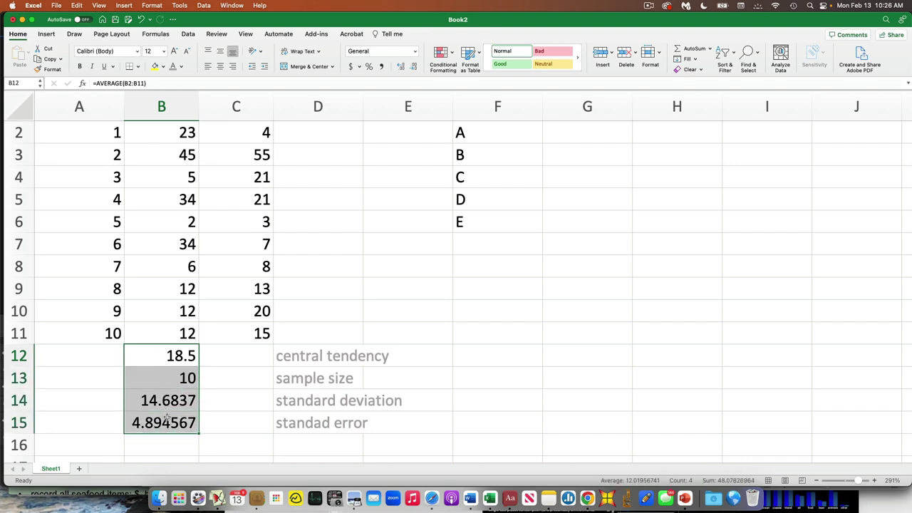
{"action": "key", "text": "super+c"}
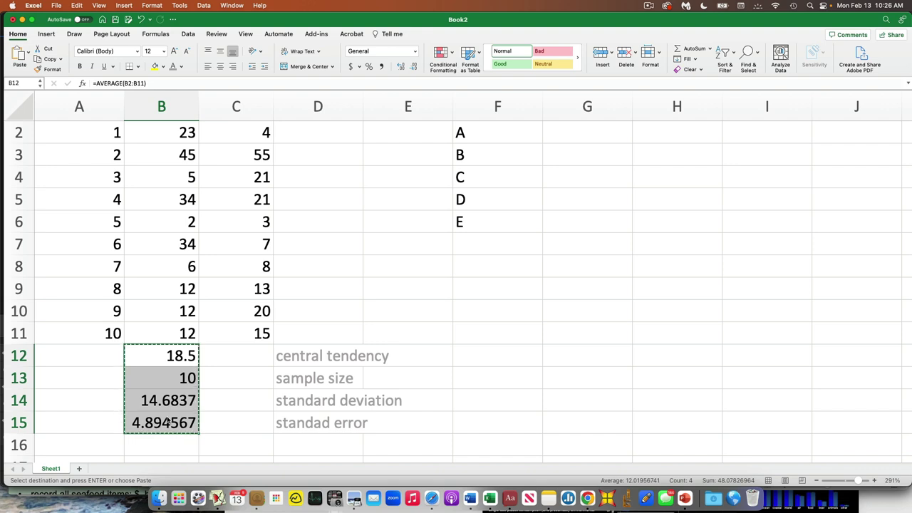
{"action": "key", "text": "Right"}
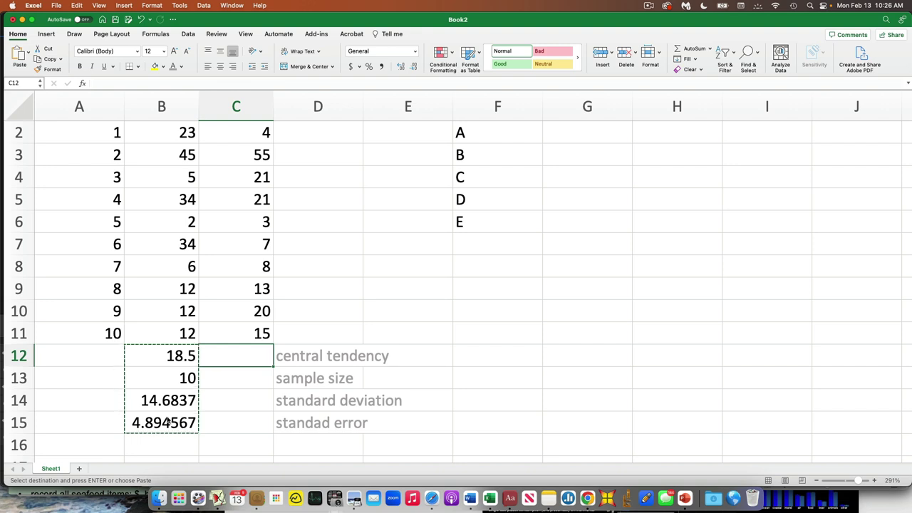
{"action": "key", "text": "super+v"}
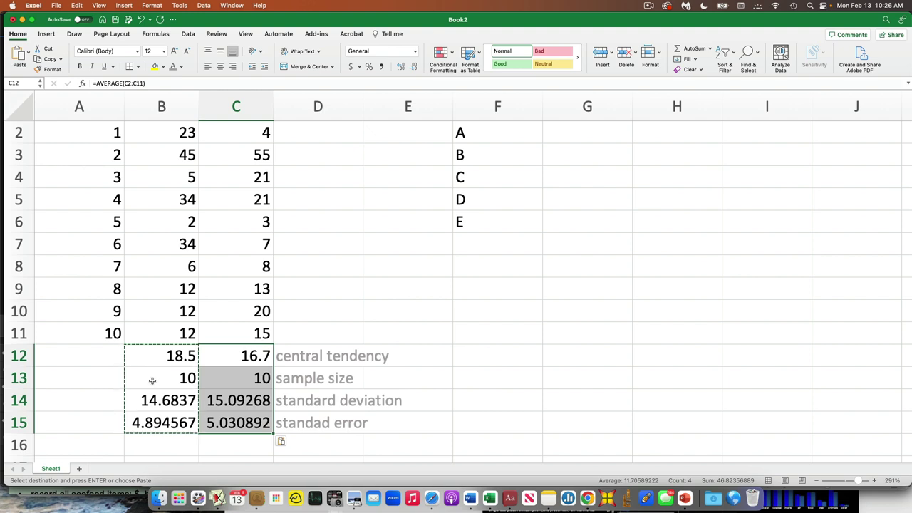
- Compare the cell ranges used by the mean formulas of Sample A in B12 and Sample B in C12
{"action": "left_click", "coordinate": [156, 356]}
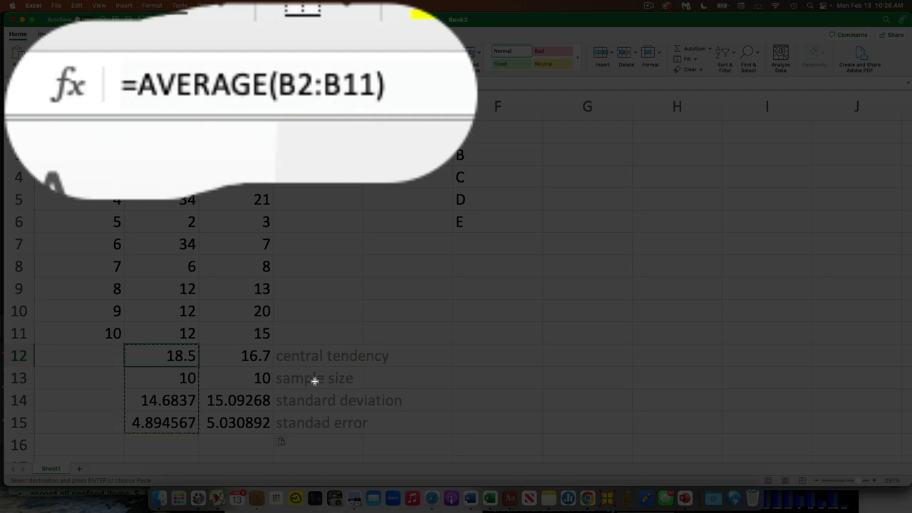
{"action": "left_click", "coordinate": [333, 317]}
{"action": "left_click", "coordinate": [245, 356]}
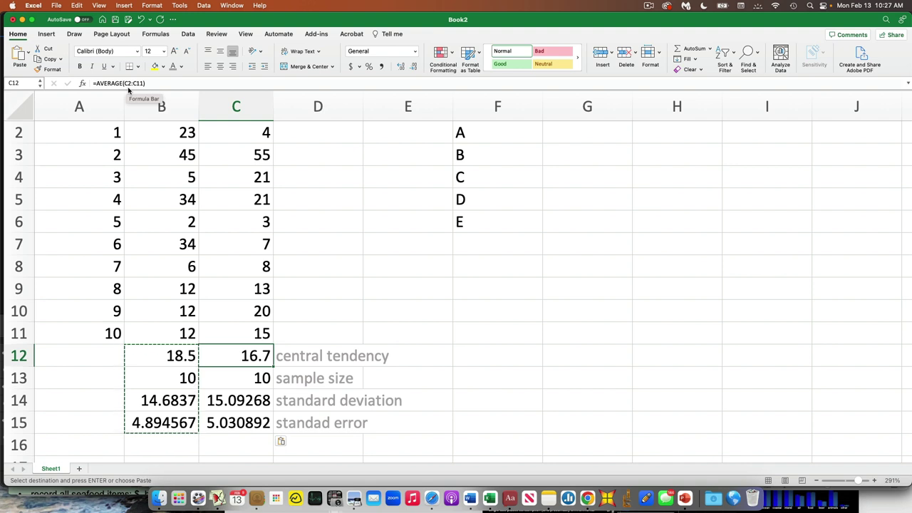
{"action": "left_click", "coordinate": [90, 366]}
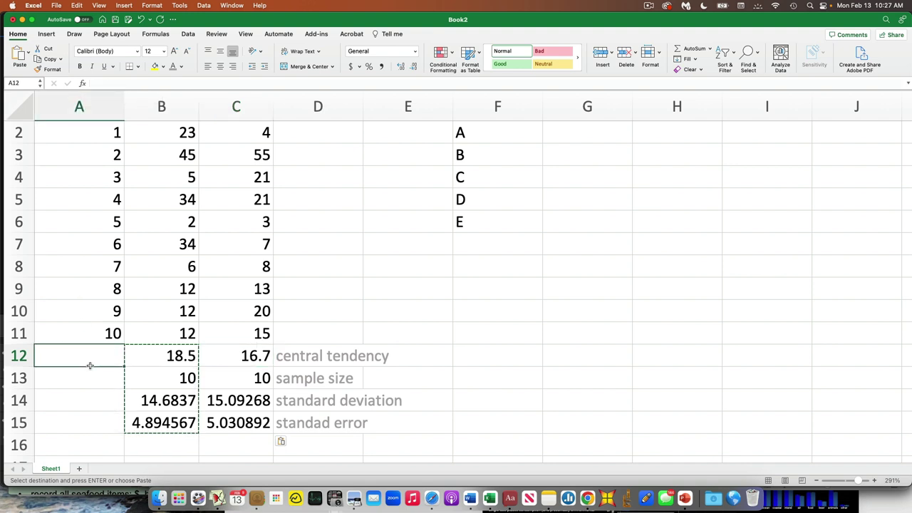
- Clear the Sample A value of replicate 5 in cell B6 and re-enter it as 2
{"action": "left_click", "coordinate": [161, 220]}
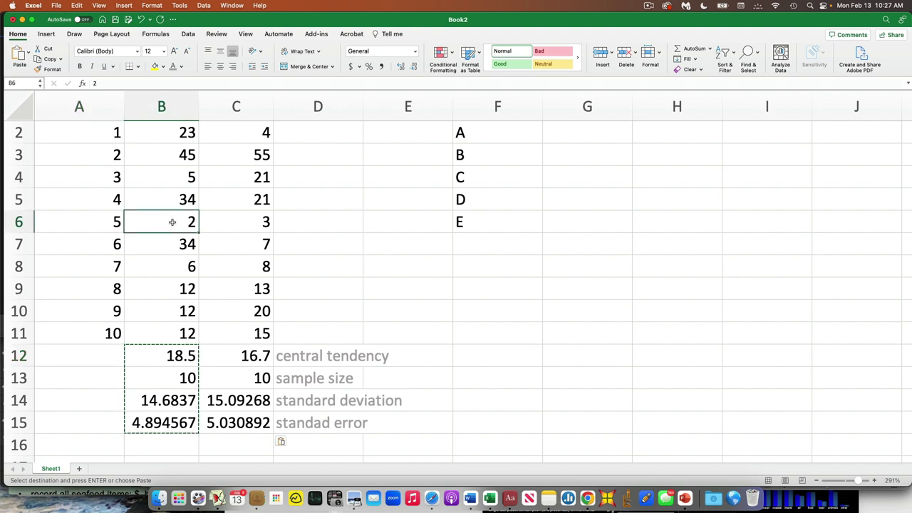
{"action": "key", "text": "BackSpace"}
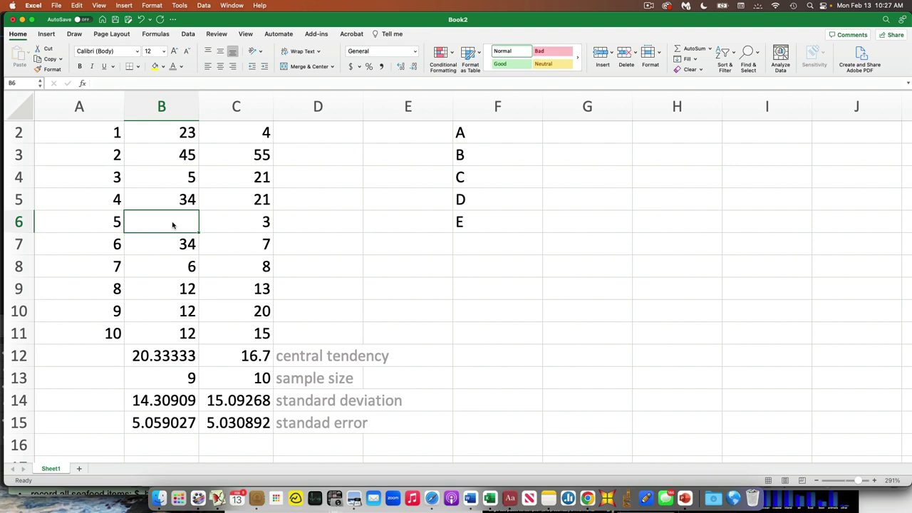
{"action": "type", "text": "2"}
{"action": "key", "text": "Return"}
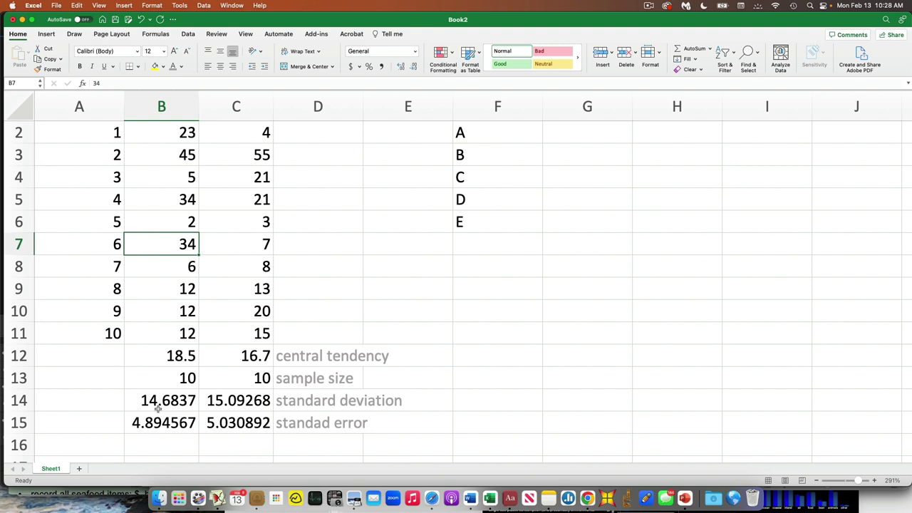
- Copy the Sample A and Sample B mean formulas in B12:C12 and paste them at H12
{"action": "scroll", "coordinate": [158, 408], "scroll_direction": "up", "scroll_amount": 1}
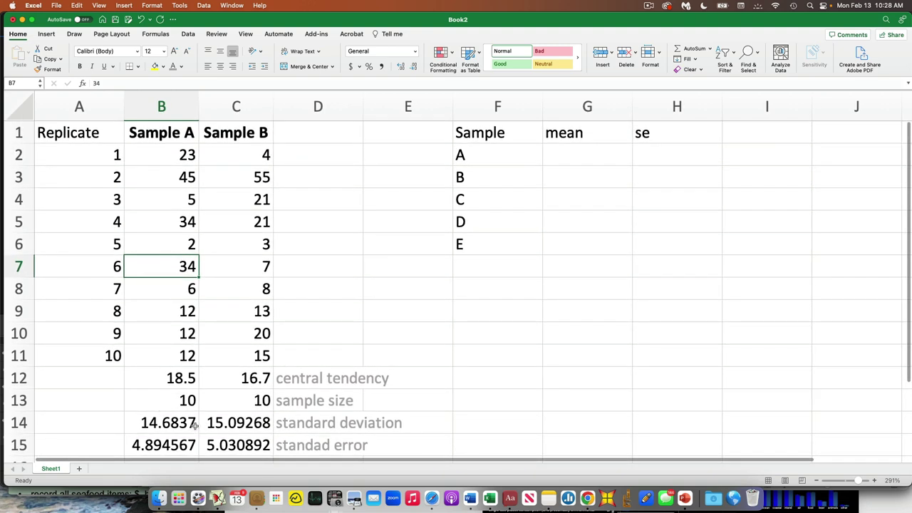
{"action": "left_click", "coordinate": [180, 379]}
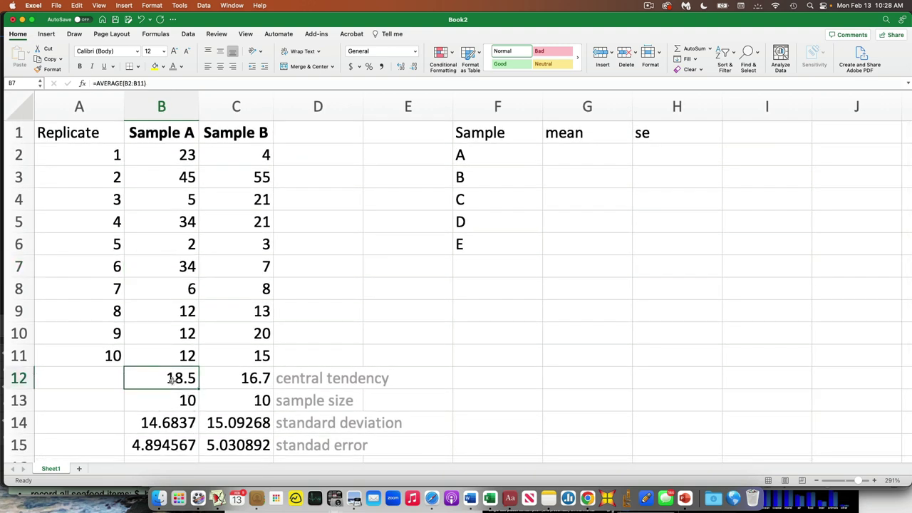
{"action": "left_click_drag", "start_coordinate": [199, 382], "coordinate": [211, 385]}
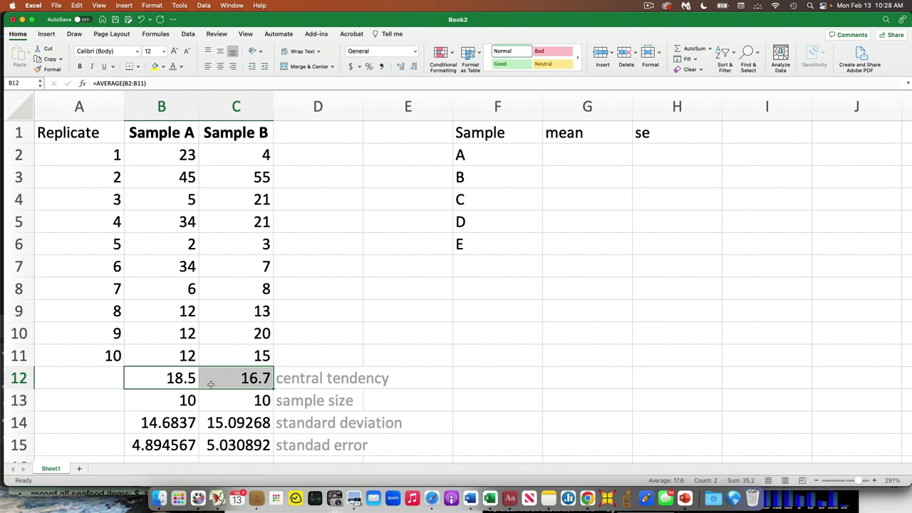
{"action": "key", "text": "super+c"}
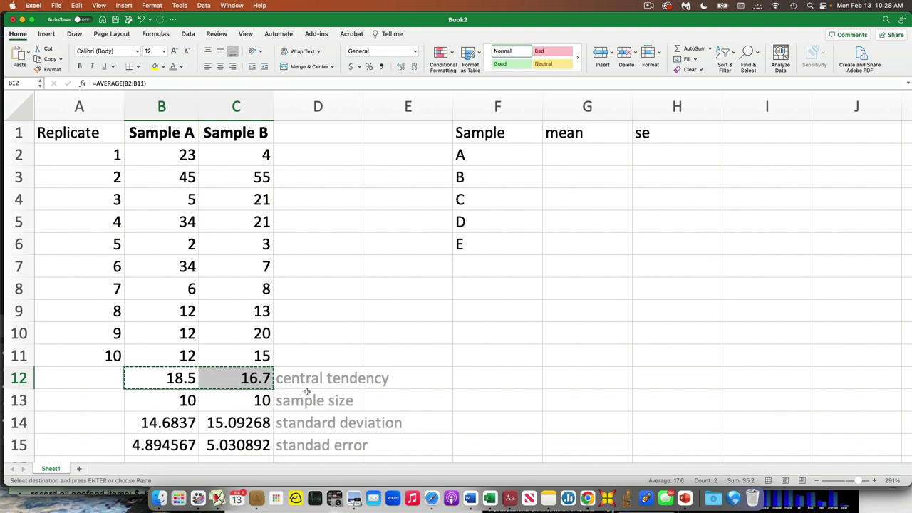
{"action": "left_click", "coordinate": [660, 386]}
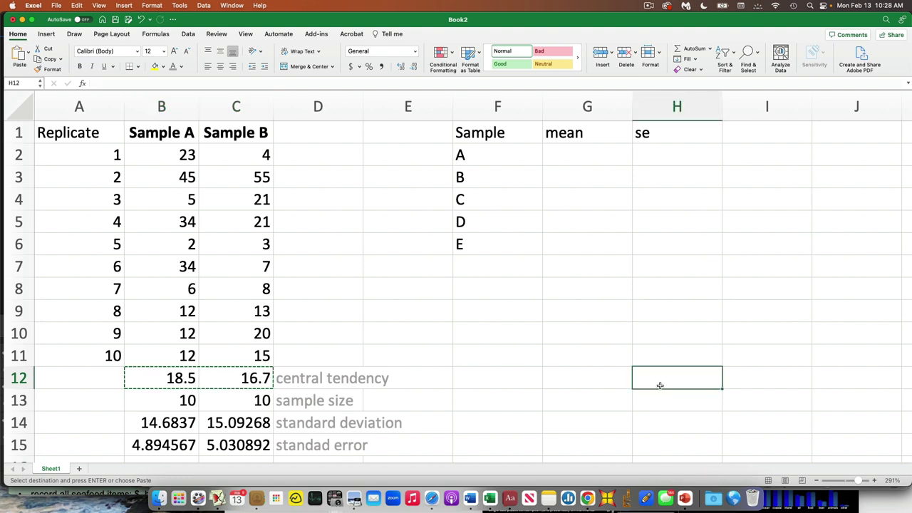
{"action": "key", "text": "super+v"}
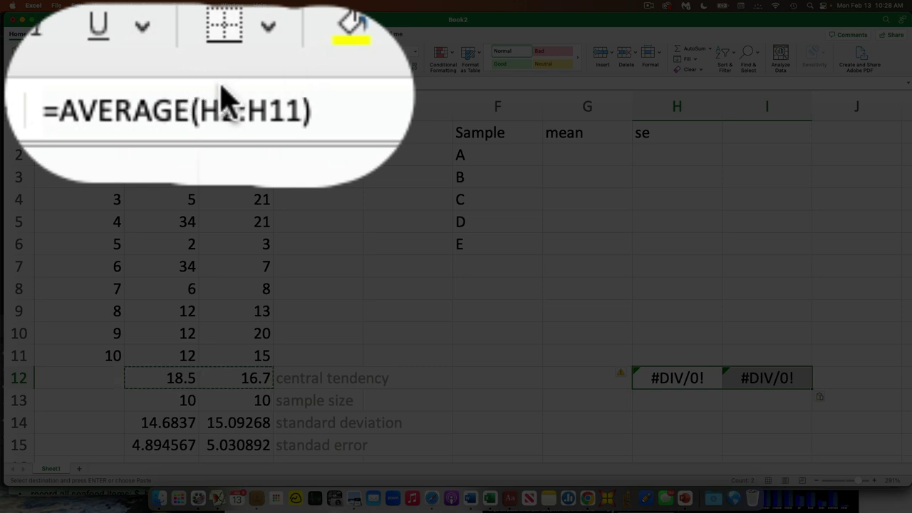
{"action": "key", "text": "Escape"}
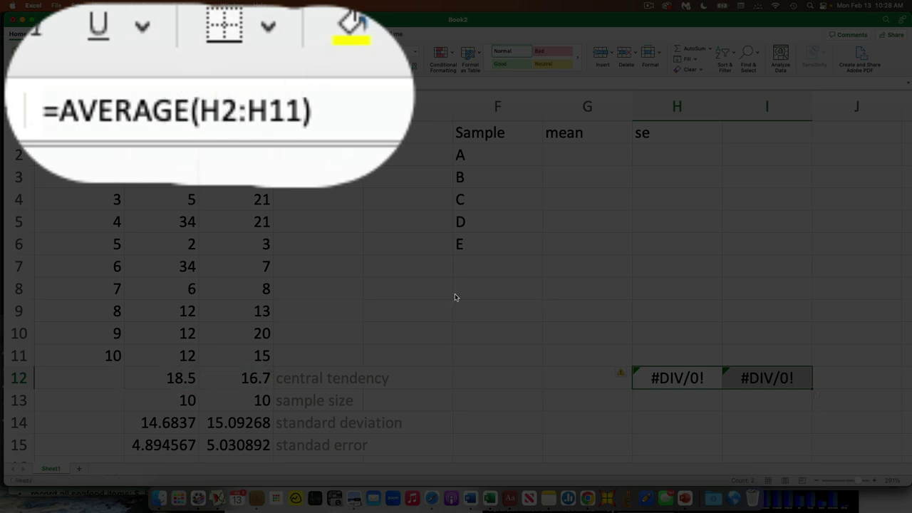
- Check the cell range used by the pasted mean formula in H12, and clear the pasted formulas from H12:I12
{"action": "left_click", "coordinate": [560, 392]}
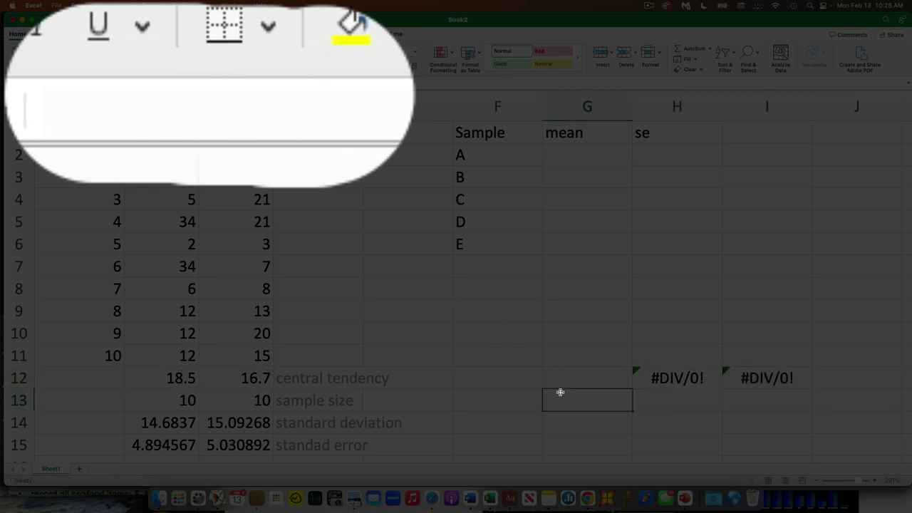
{"action": "left_click", "coordinate": [676, 387]}
{"action": "left_click", "coordinate": [271, 103]}
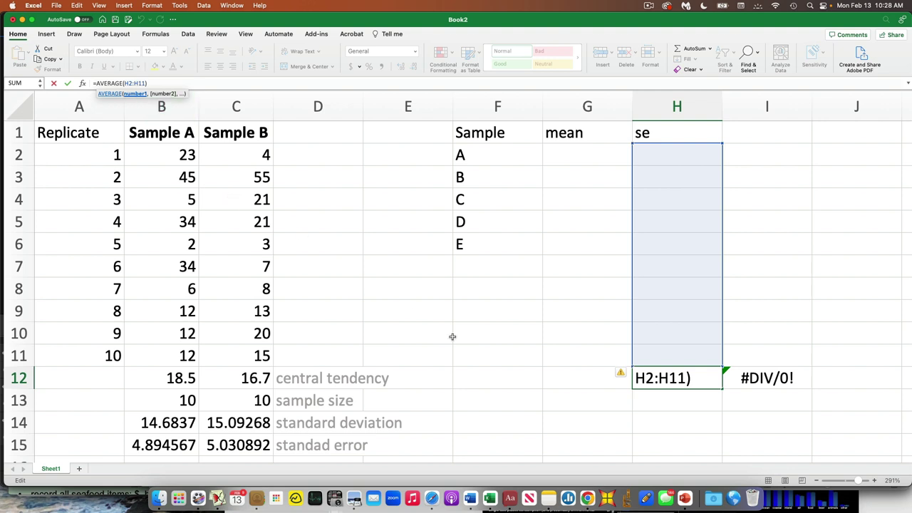
{"action": "left_click", "coordinate": [617, 411]}
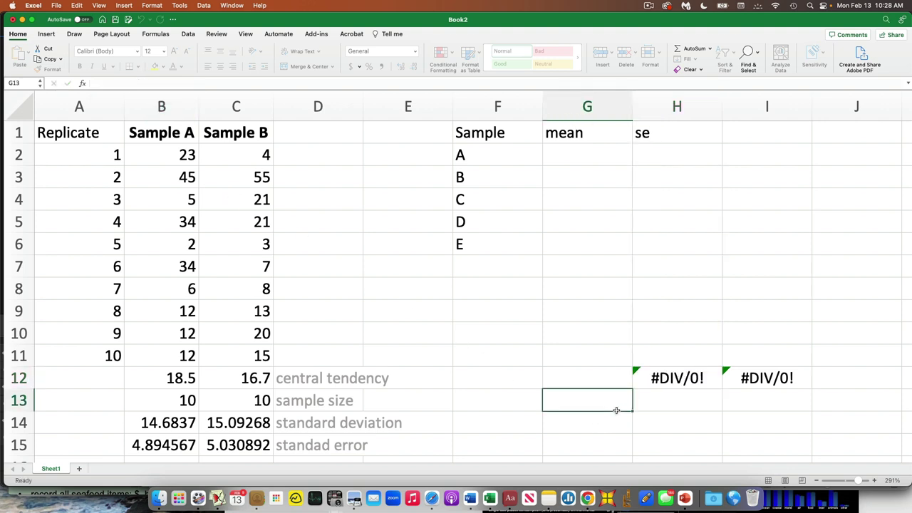
{"action": "left_click", "coordinate": [674, 380]}
{"action": "key", "text": "Right"}
{"action": "key", "text": "Delete"}
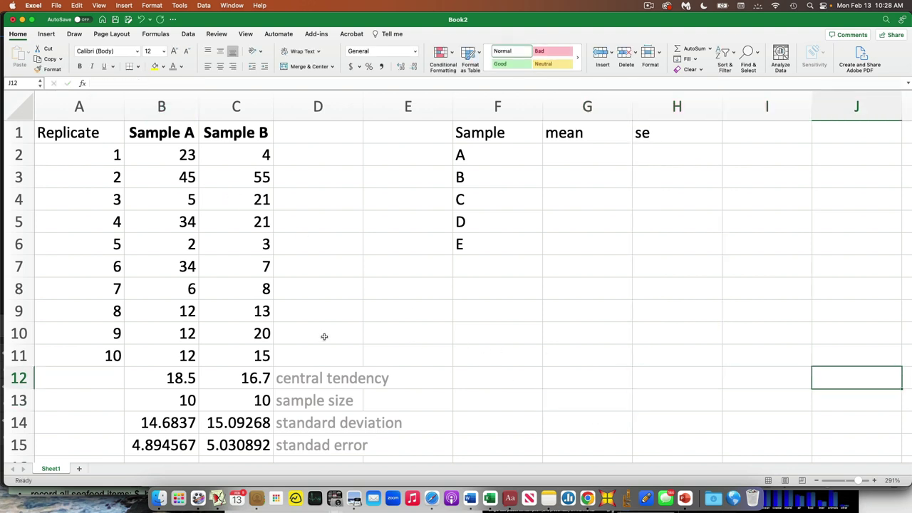
- Copy the Sample A and Sample B means in B12:C12 and paste them as values only at G12
{"action": "left_click", "coordinate": [175, 380]}
{"action": "left_click_drag", "start_coordinate": [207, 380], "coordinate": [214, 383]}
{"action": "key", "text": "super+c"}
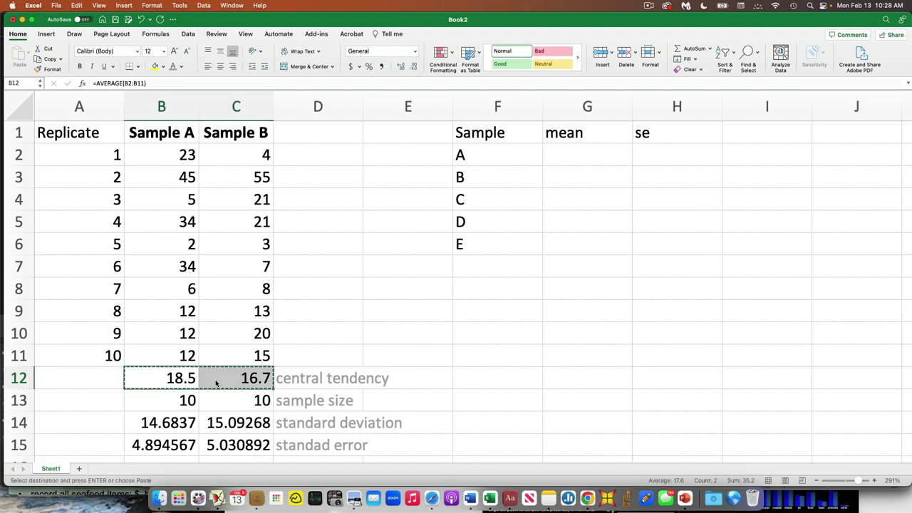
{"action": "left_click", "coordinate": [593, 378]}
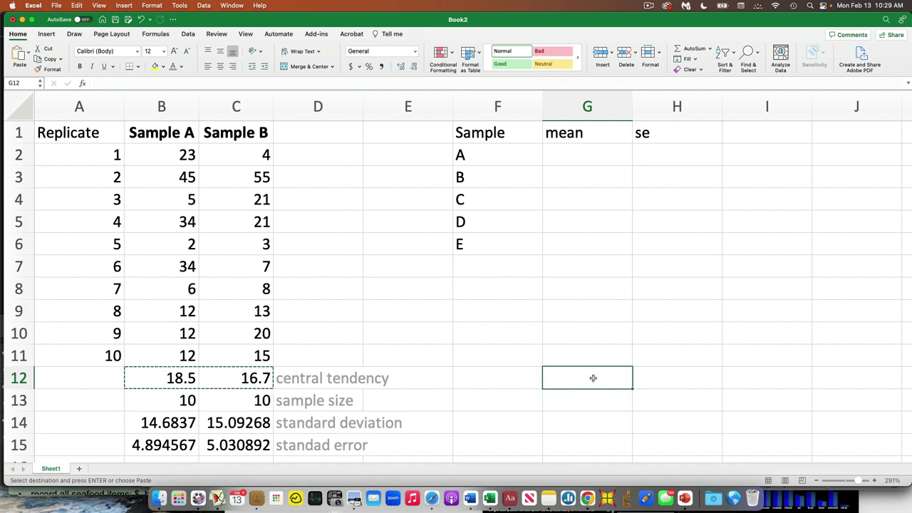
{"action": "left_click", "coordinate": [76, 5]}
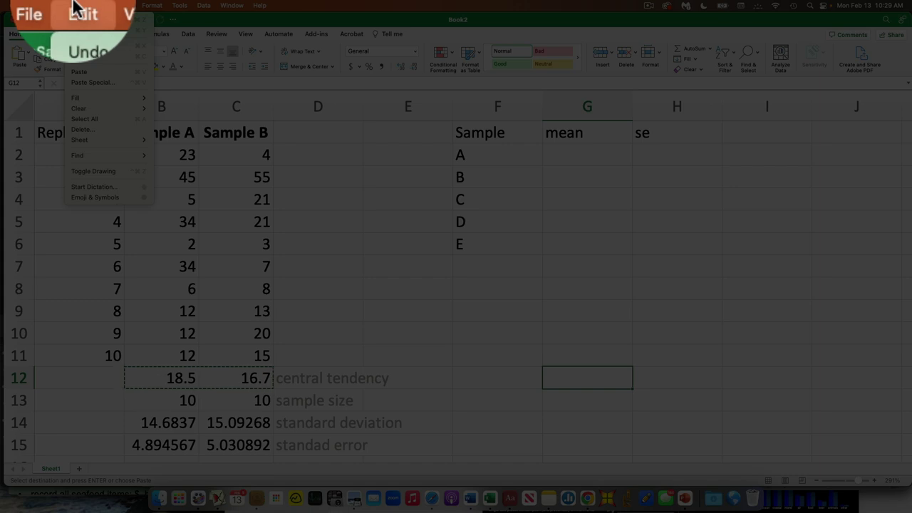
{"action": "left_click", "coordinate": [79, 81]}
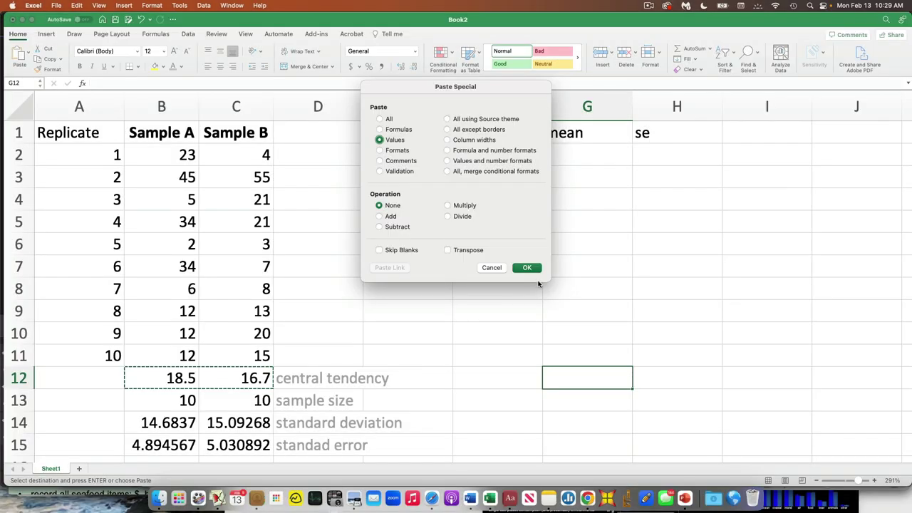
{"action": "left_click", "coordinate": [528, 268]}
{"action": "left_click", "coordinate": [592, 409]}
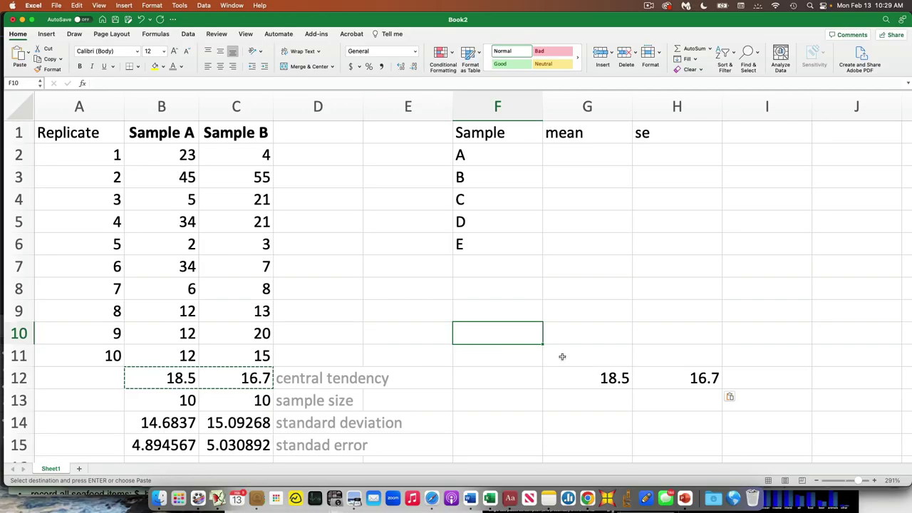
{"action": "left_click", "coordinate": [578, 377]}
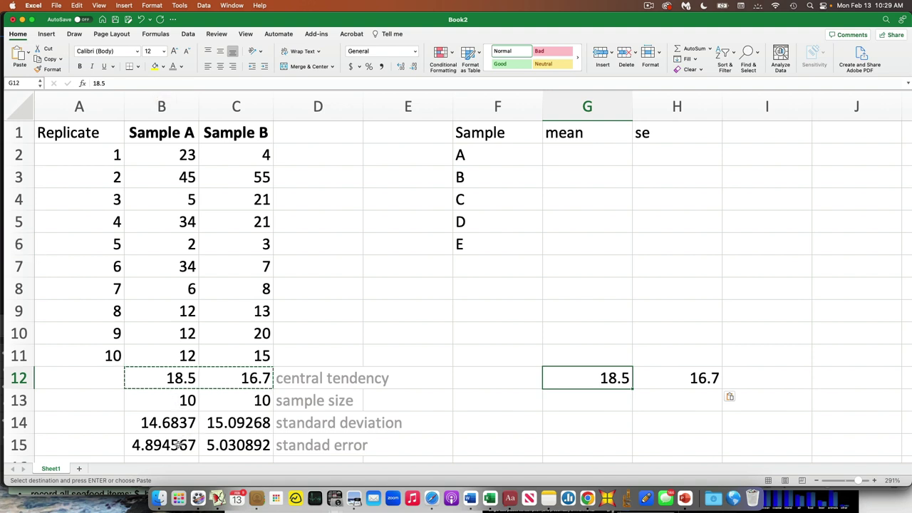
- Copy the mean values in G12:H12 and paste them transposed into the mean column of the summary table, starting at G2
{"action": "left_click_drag", "start_coordinate": [179, 445], "coordinate": [209, 445]}
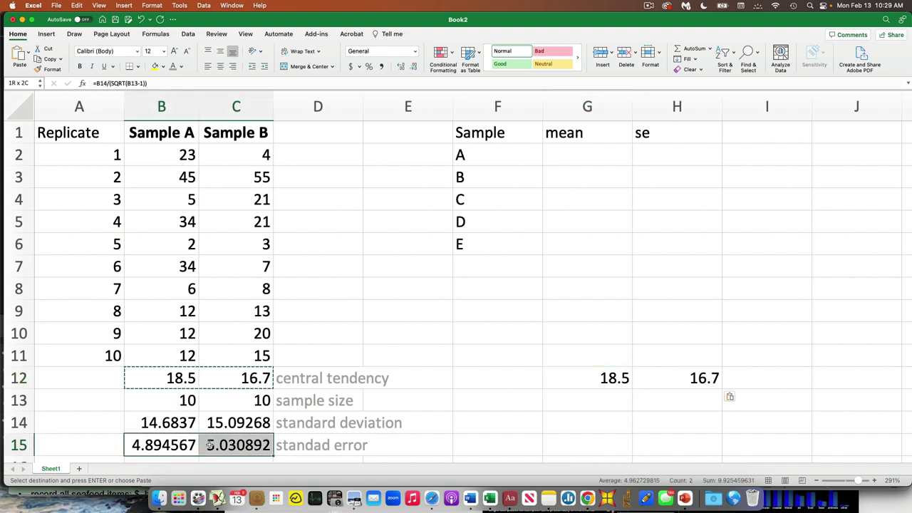
{"action": "left_click", "coordinate": [590, 382]}
{"action": "left_click", "coordinate": [670, 377], "text": "shift"}
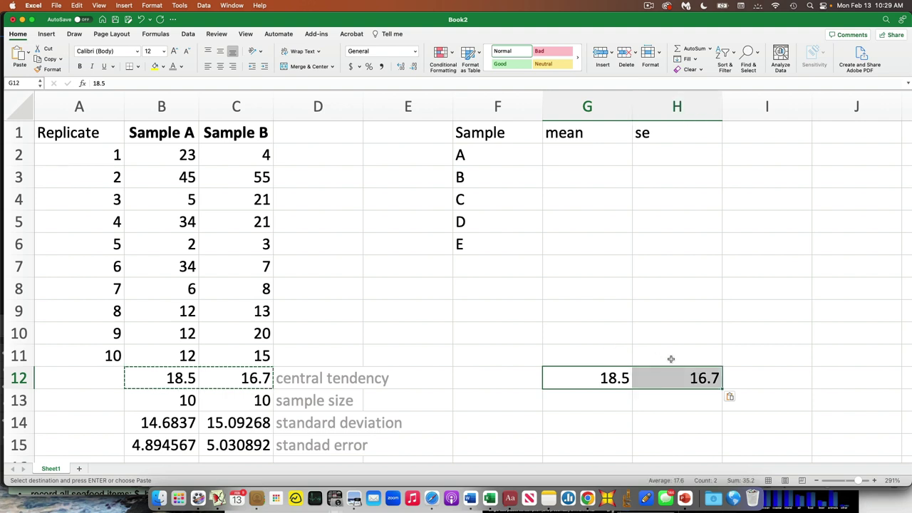
{"action": "key", "text": "super+c"}
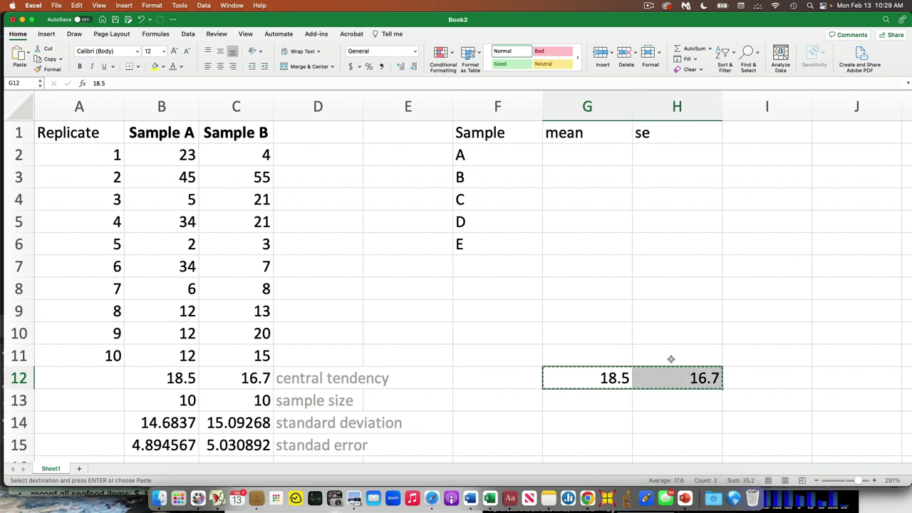
{"action": "left_click", "coordinate": [593, 157]}
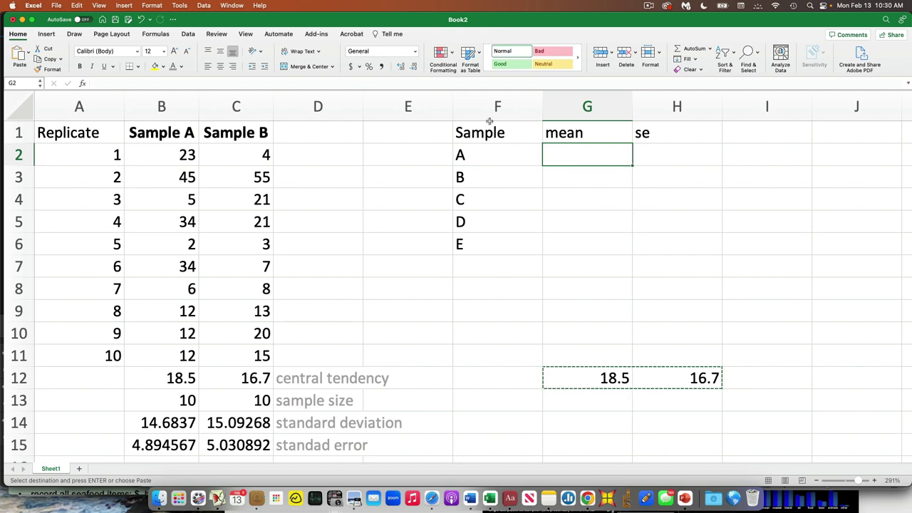
{"action": "left_click", "coordinate": [76, 5]}
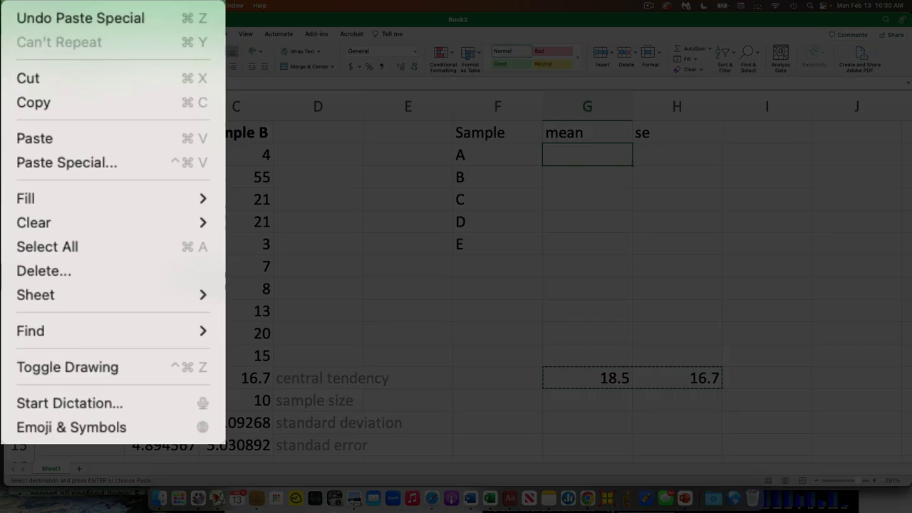
{"action": "left_click", "coordinate": [51, 160]}
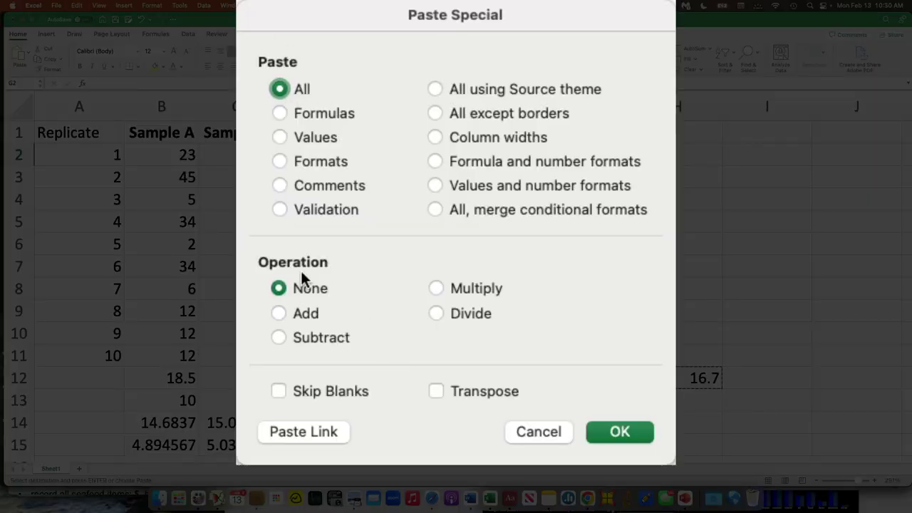
{"action": "left_click", "coordinate": [438, 393]}
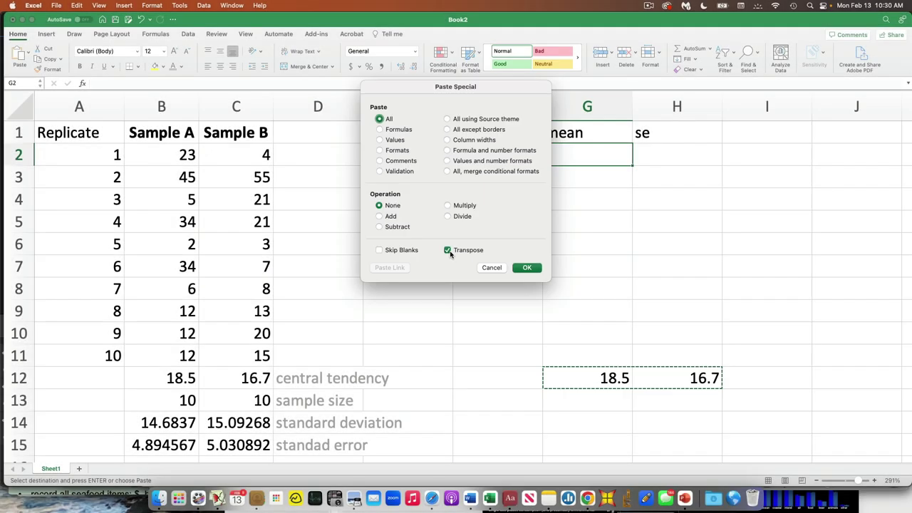
{"action": "left_click", "coordinate": [536, 270]}
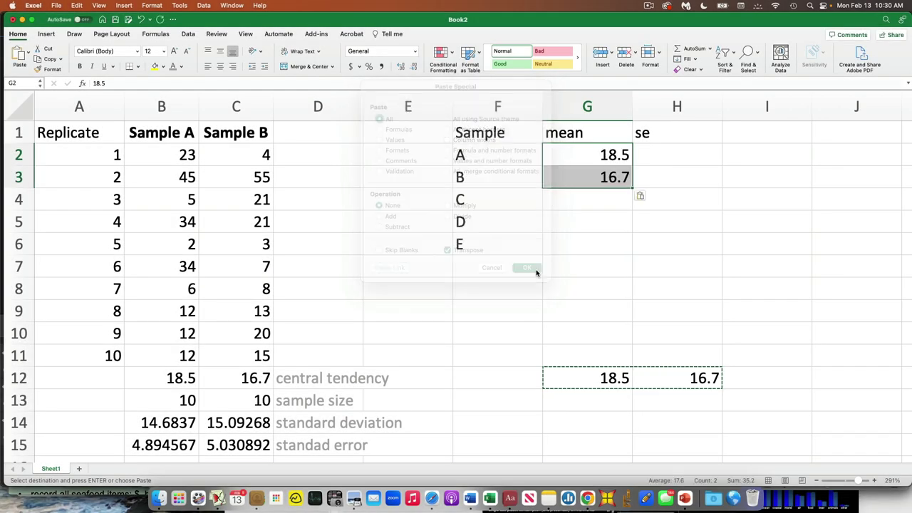
{"action": "left_click", "coordinate": [587, 270]}
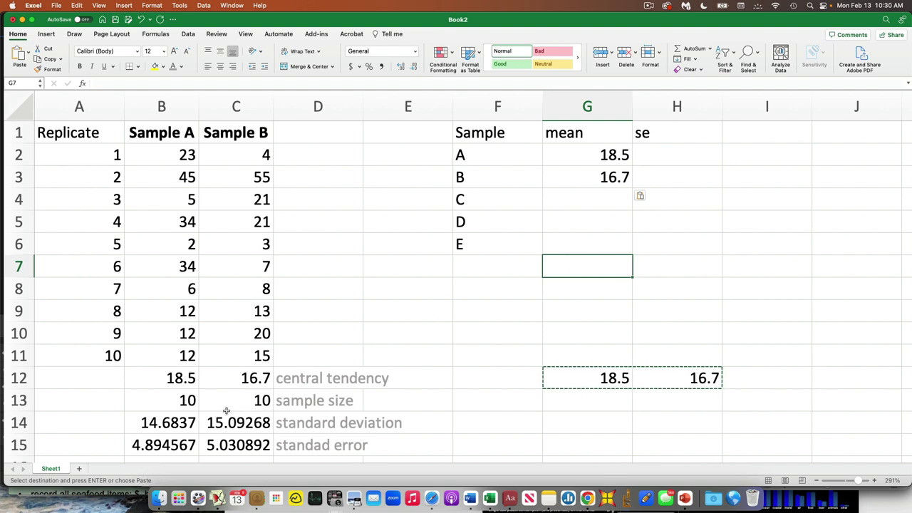
- Copy the standard errors in B15:C15 and paste them as transposed values into the se column, starting at H2
{"action": "left_click_drag", "start_coordinate": [177, 443], "coordinate": [208, 451]}
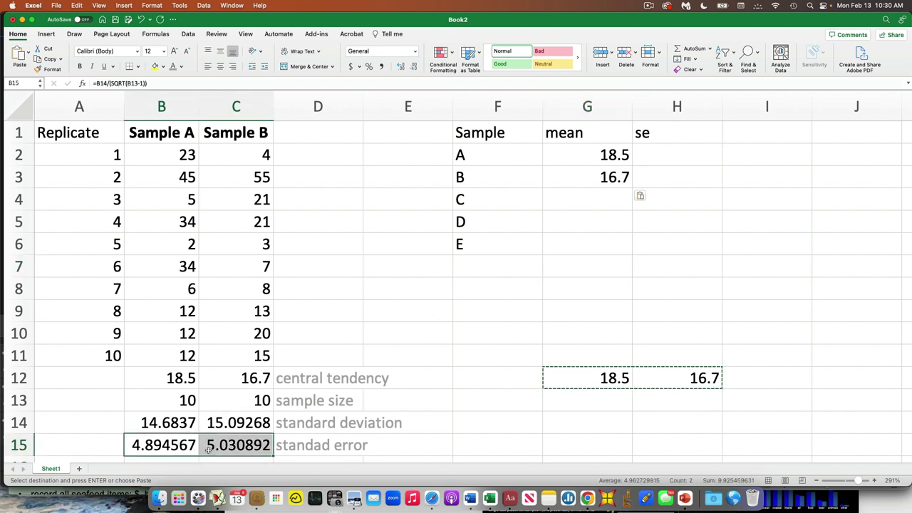
{"action": "key", "text": "super+c"}
{"action": "left_click", "coordinate": [657, 158]}
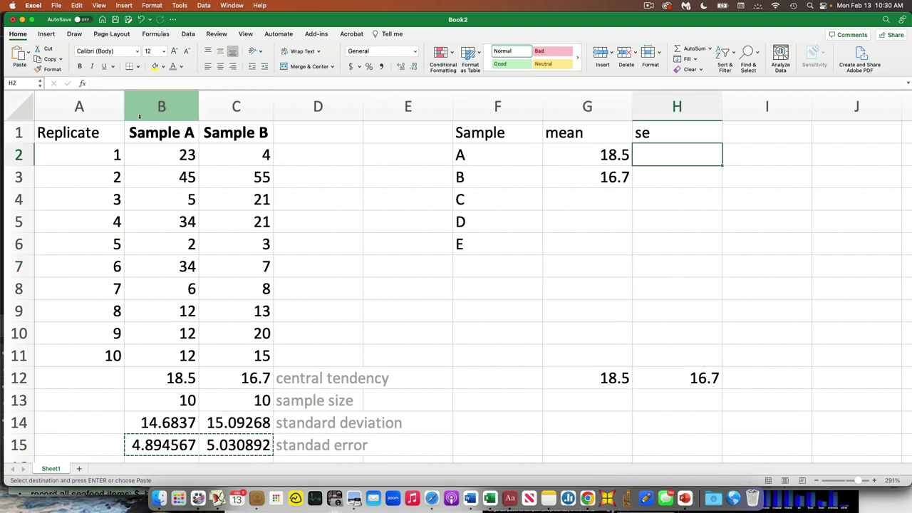
{"action": "left_click", "coordinate": [77, 5]}
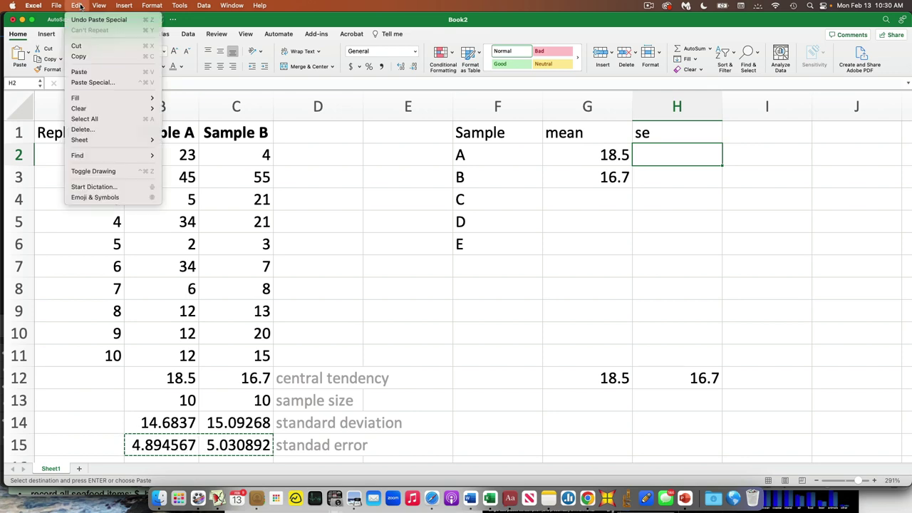
{"action": "left_click", "coordinate": [82, 82]}
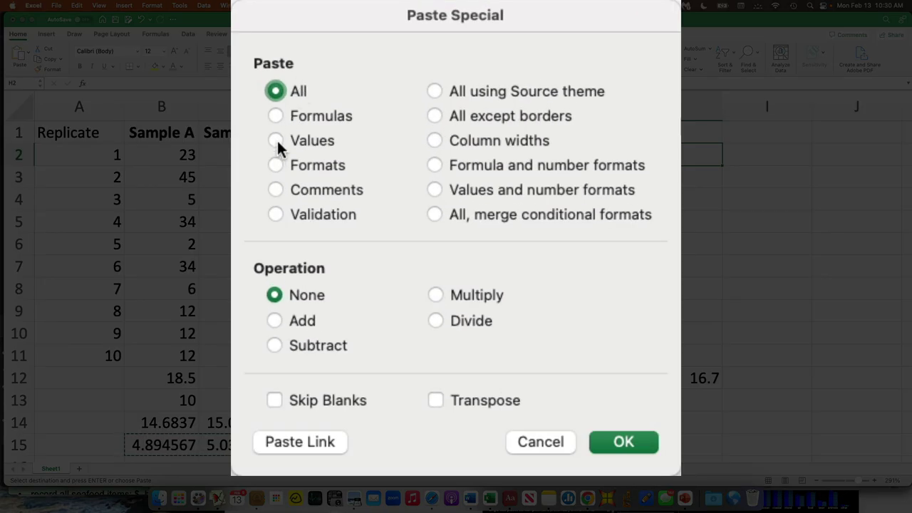
{"action": "left_click", "coordinate": [363, 132]}
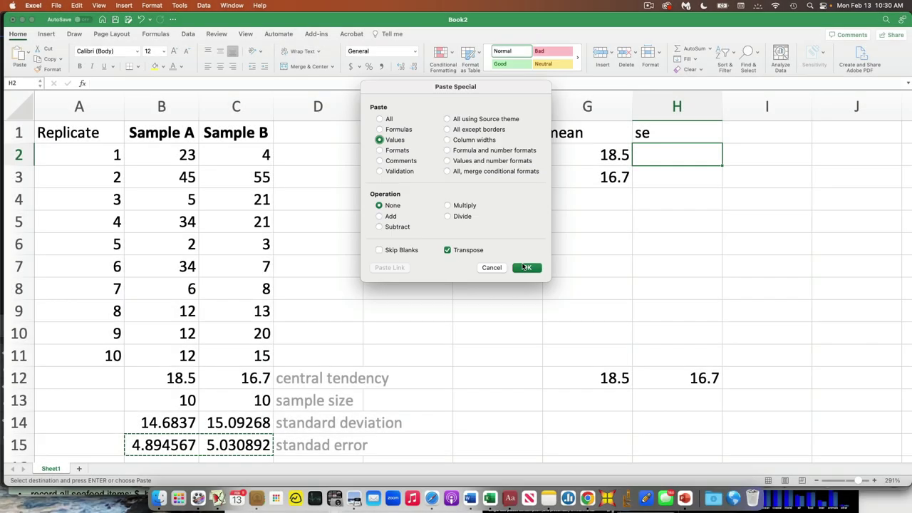
{"action": "left_click", "coordinate": [528, 269]}
{"action": "left_click", "coordinate": [600, 251]}
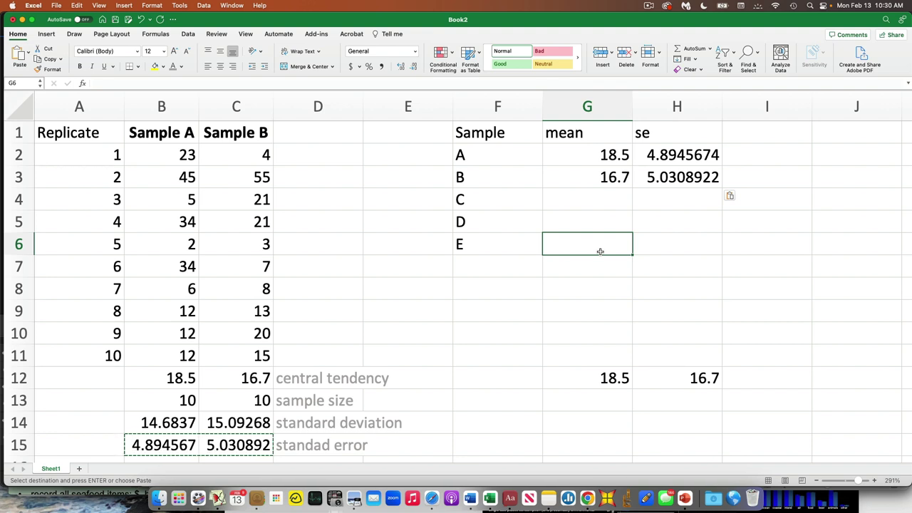
- Check the sample labels in F2:F4 and the pasted mean and standard error of Sample A in G2:H2
{"action": "left_click", "coordinate": [510, 159]}
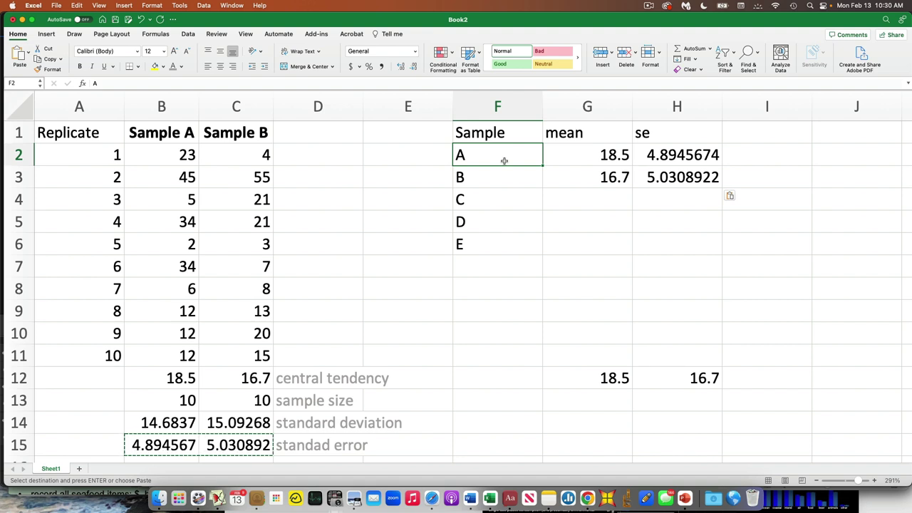
{"action": "left_click", "coordinate": [501, 177]}
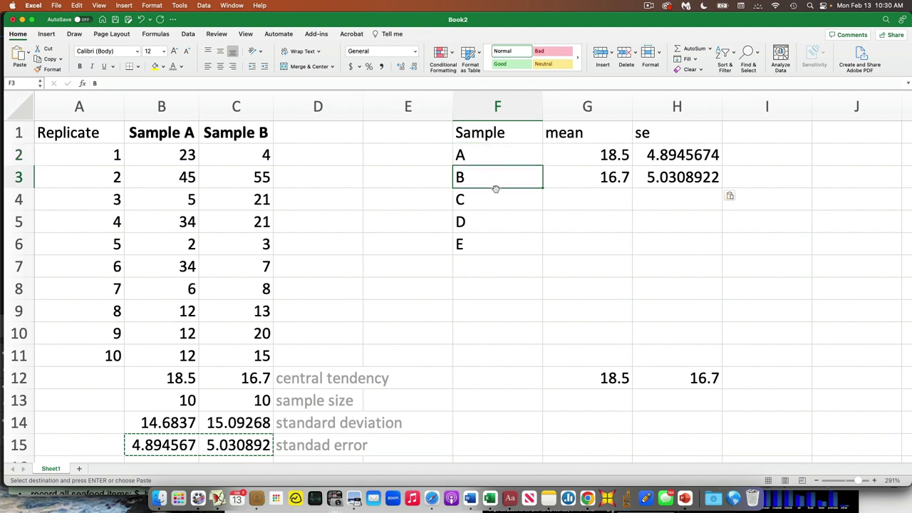
{"action": "left_click", "coordinate": [492, 195]}
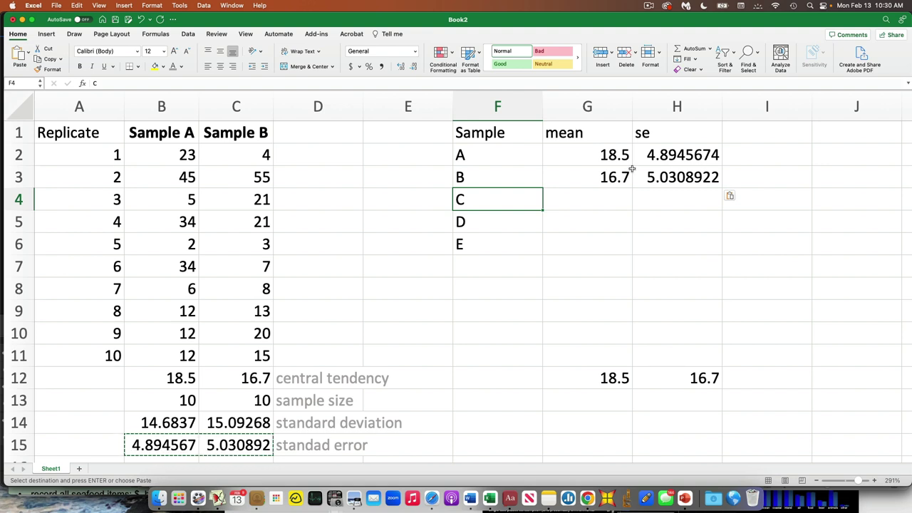
{"action": "left_click", "coordinate": [620, 155]}
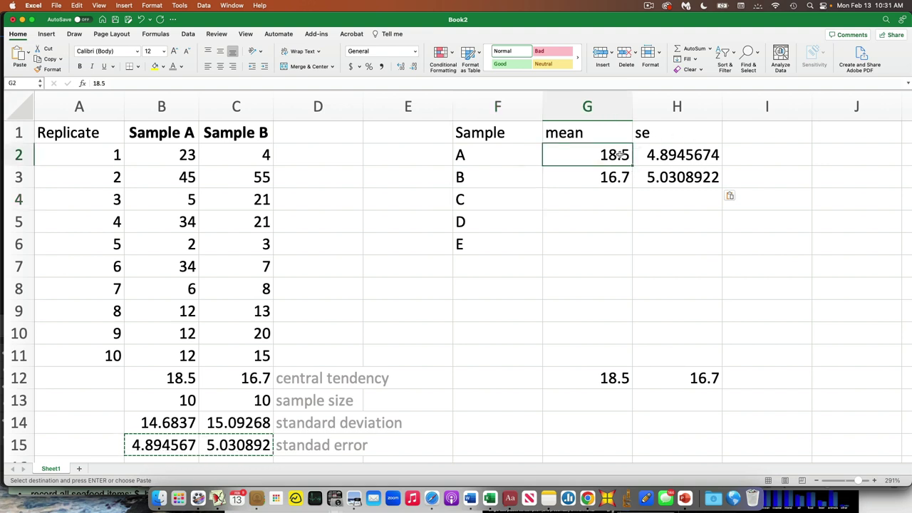
{"action": "left_click", "coordinate": [683, 163]}
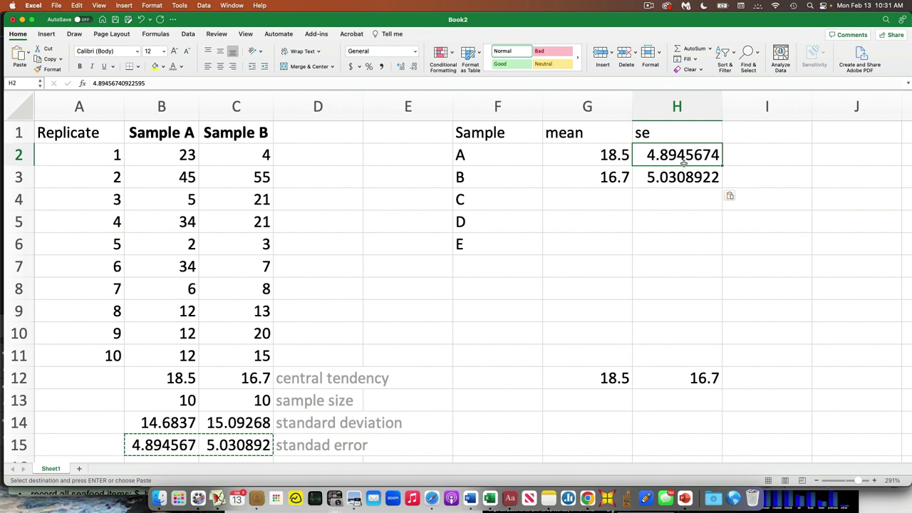
- Enter the numbers 1, 2, 3, 4 and 5 down column D in cells D20:D24
{"action": "scroll", "coordinate": [456, 340], "scroll_direction": "down", "scroll_amount": 10}
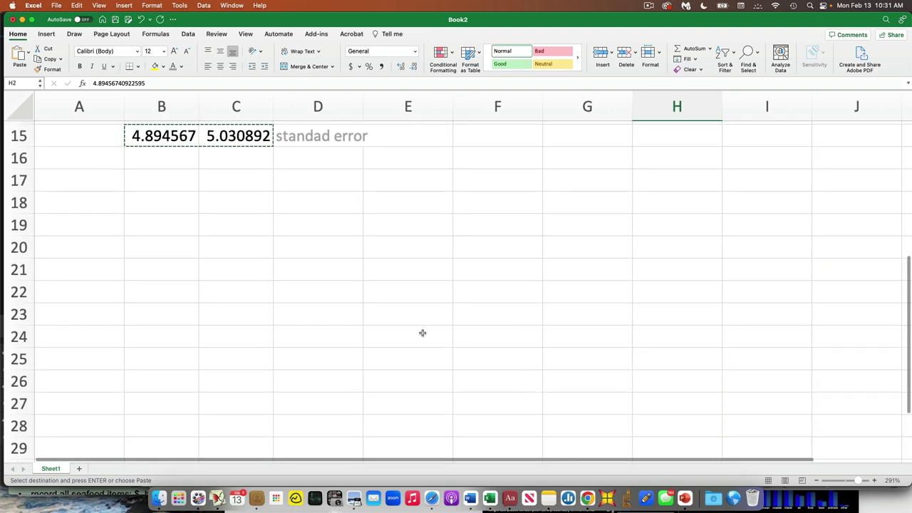
{"action": "left_click", "coordinate": [328, 253]}
{"action": "type", "text": "1"}
{"action": "key", "text": "Return"}
{"action": "type", "text": "2"}
{"action": "key", "text": "Return"}
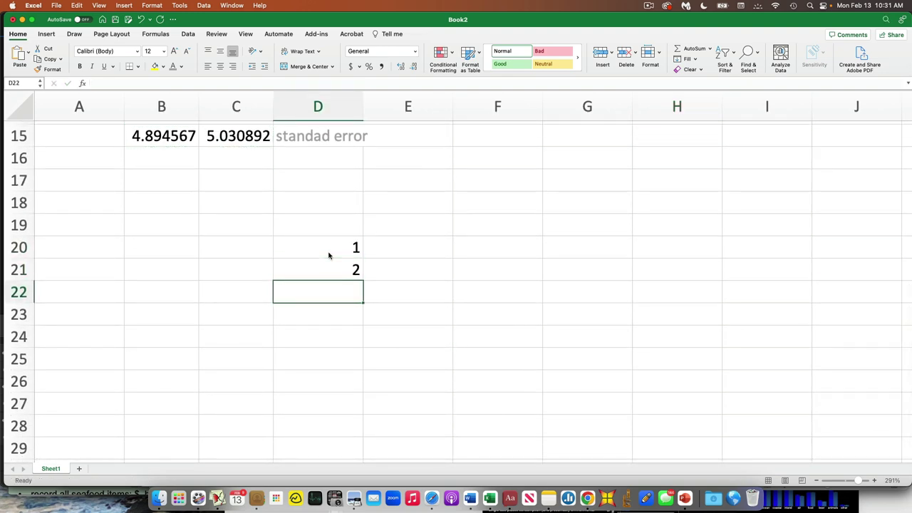
{"action": "type", "text": "3"}
{"action": "key", "text": "Return"}
{"action": "type", "text": "4"}
{"action": "key", "text": "Return"}
{"action": "type", "text": "5"}
{"action": "key", "text": "Return"}
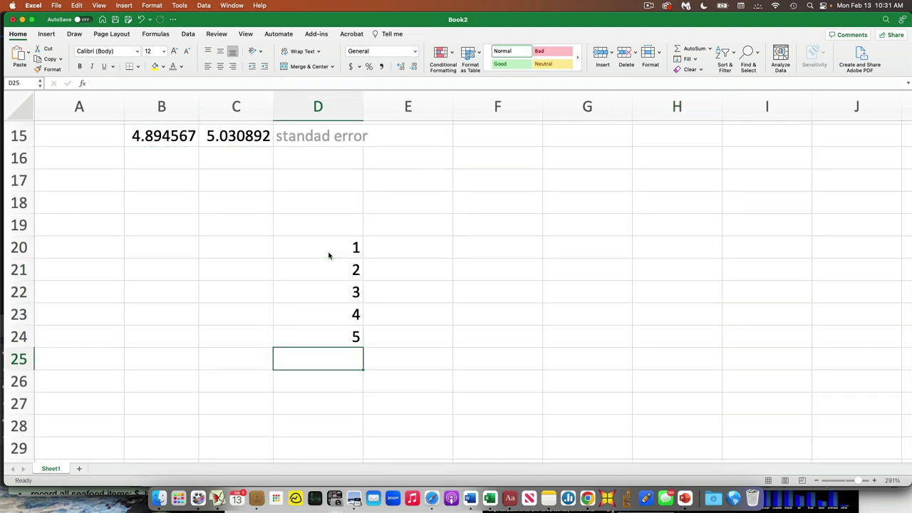
- Copy the numbers 1 to 5 in D20:D24 and paste them in the same vertical layout starting at F20
{"action": "left_click_drag", "start_coordinate": [340, 247], "coordinate": [346, 335]}
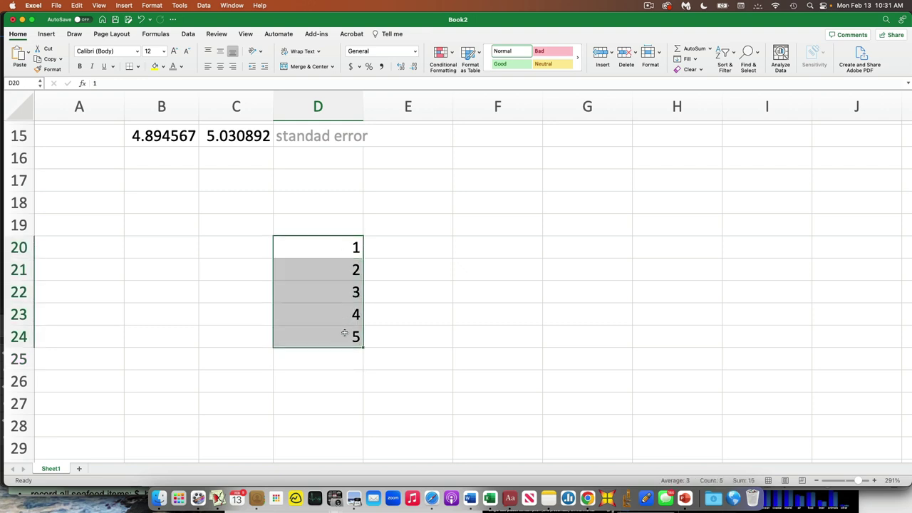
{"action": "key", "text": "super+c"}
{"action": "left_click", "coordinate": [521, 257]}
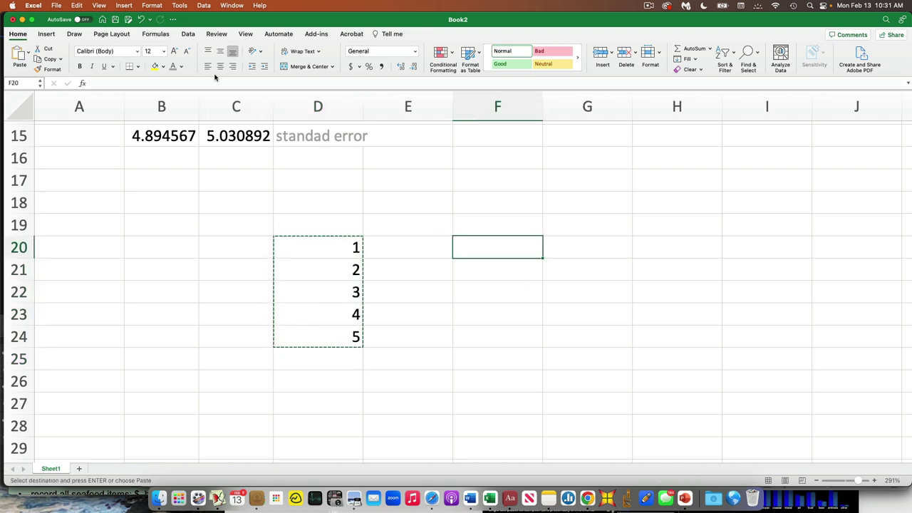
{"action": "left_click", "coordinate": [77, 5]}
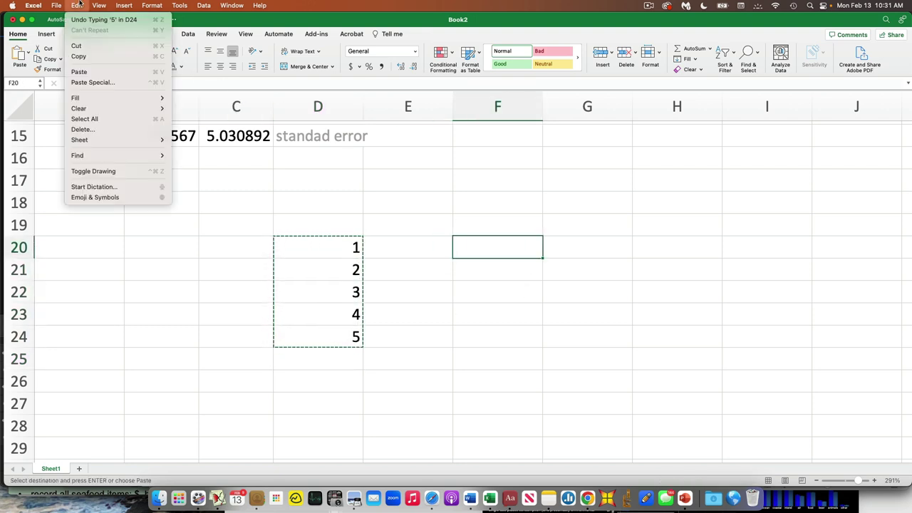
{"action": "left_click", "coordinate": [89, 78]}
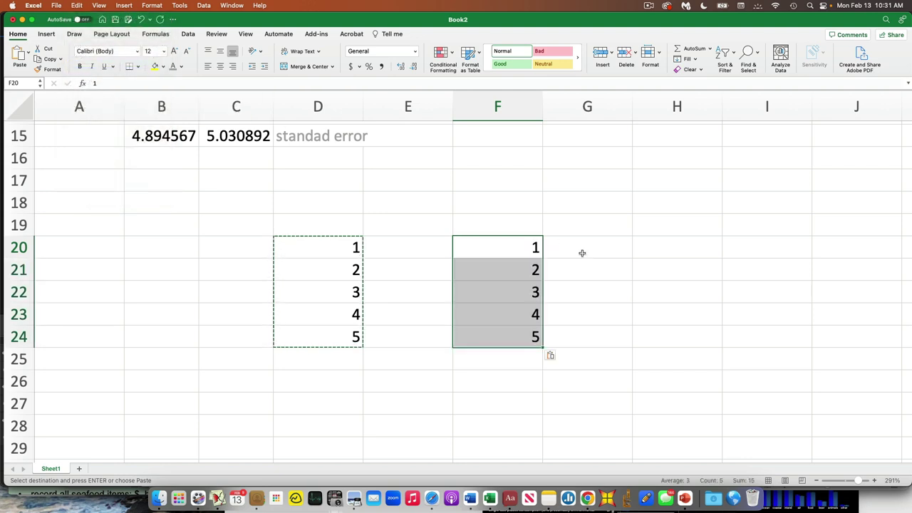
- Copy F20:F24 and use Paste Special with Transpose to lay the numbers out across row 20, starting at G20
{"action": "key", "text": "super+c"}
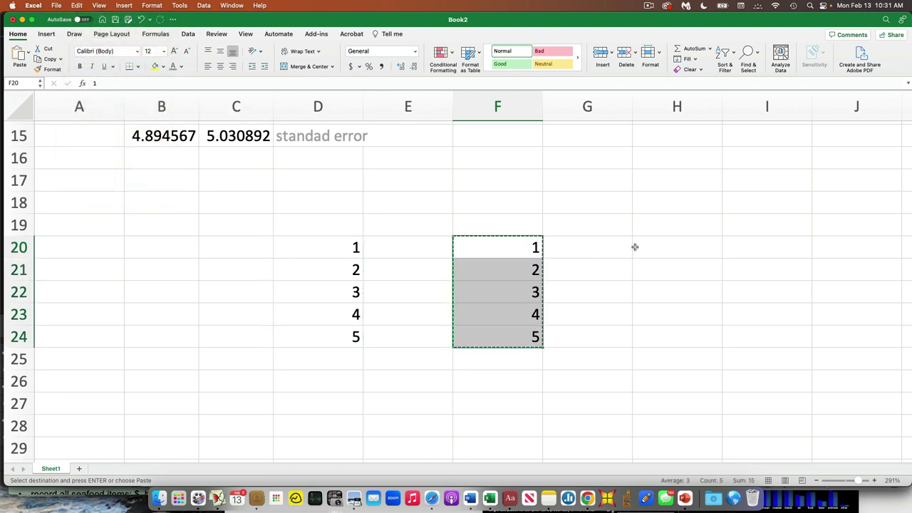
{"action": "left_click", "coordinate": [623, 246]}
{"action": "left_click", "coordinate": [76, 5]}
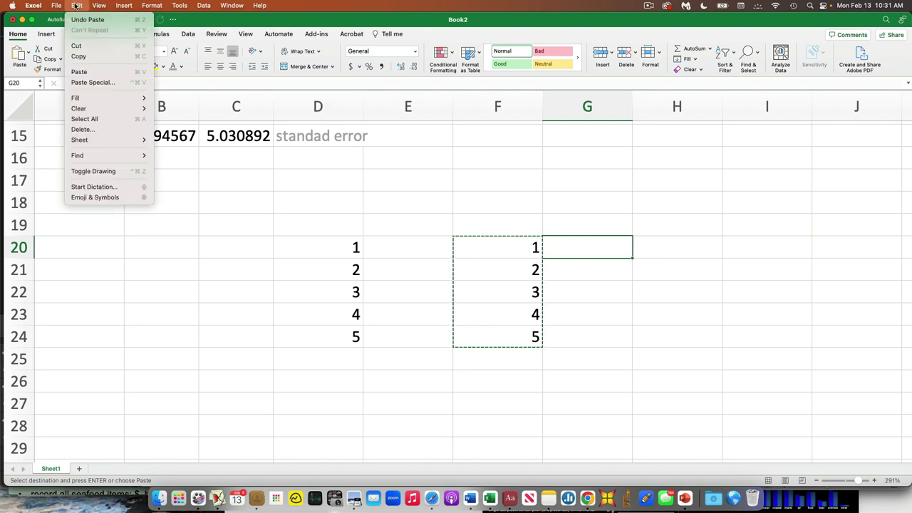
{"action": "left_click", "coordinate": [93, 82]}
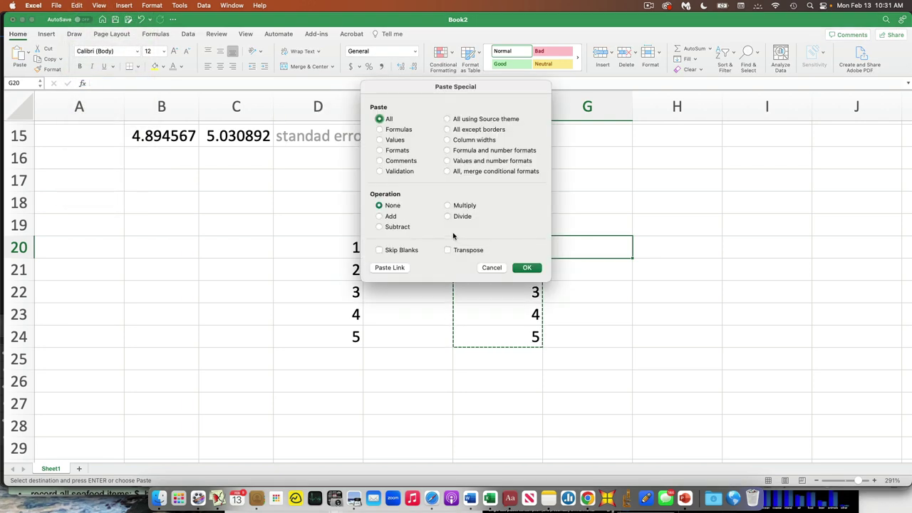
{"action": "left_click", "coordinate": [449, 250]}
{"action": "left_click", "coordinate": [528, 269]}
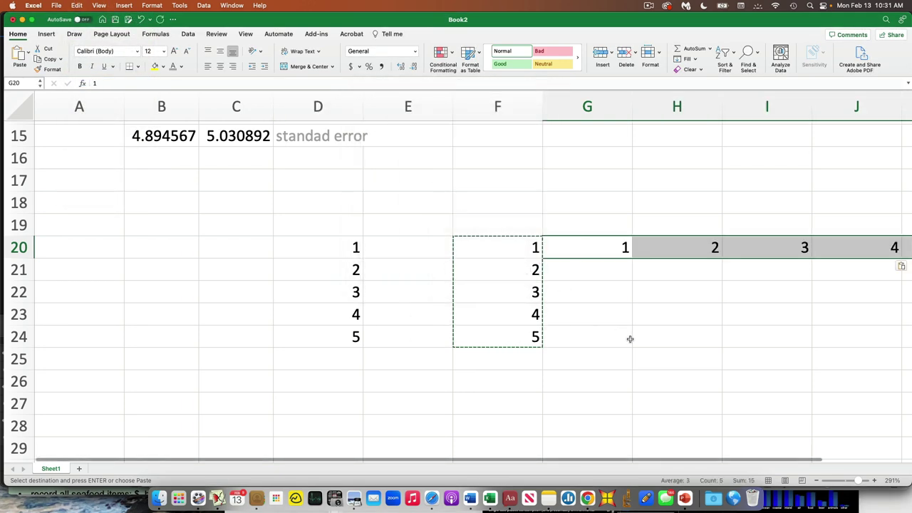
{"action": "left_click", "coordinate": [635, 340]}
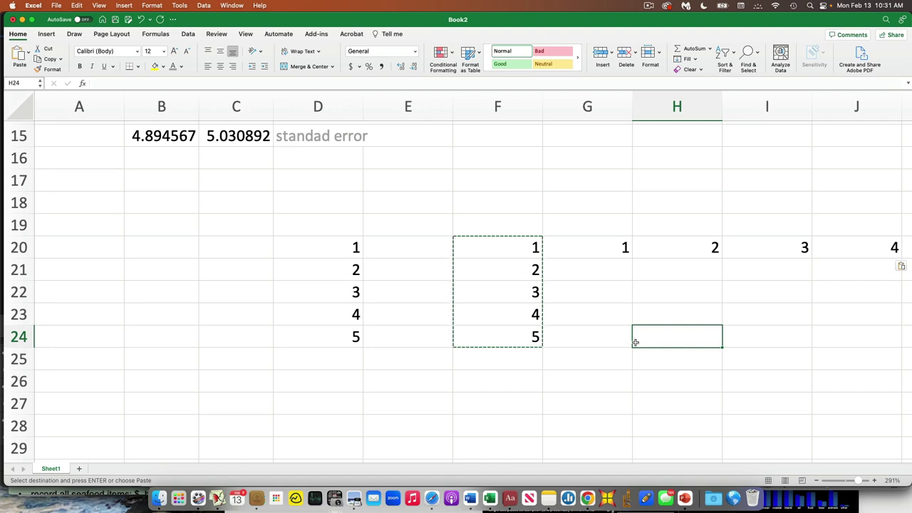
- Return to the sample statistics and inspect the standard deviation formula of Sample A in B14
{"action": "scroll", "coordinate": [635, 342], "scroll_direction": "up", "scroll_amount": 10}
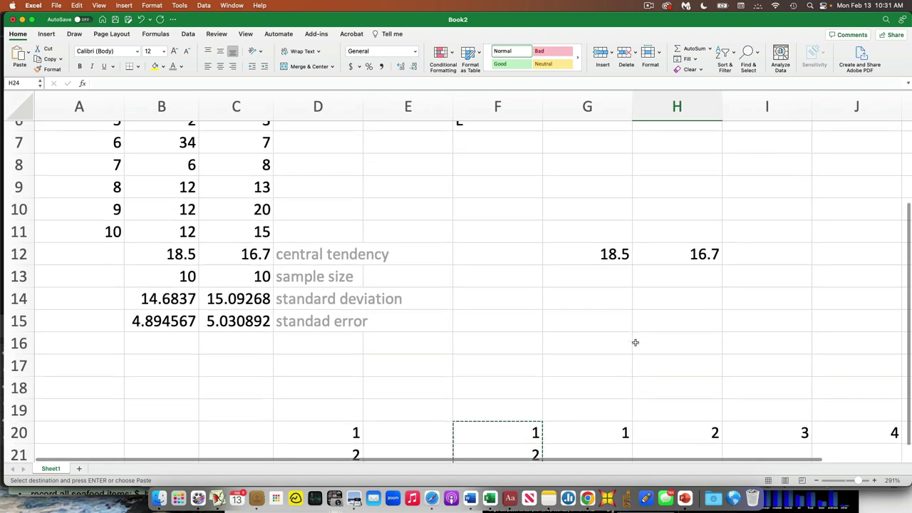
{"action": "scroll", "coordinate": [635, 342], "scroll_direction": "down", "scroll_amount": 1}
{"action": "scroll", "coordinate": [635, 342], "scroll_direction": "up", "scroll_amount": 1}
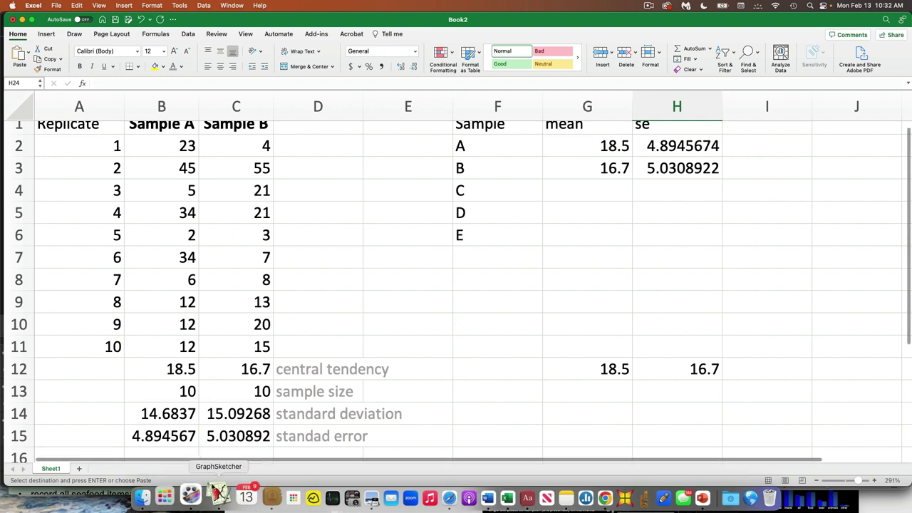
{"action": "left_click", "coordinate": [183, 415]}
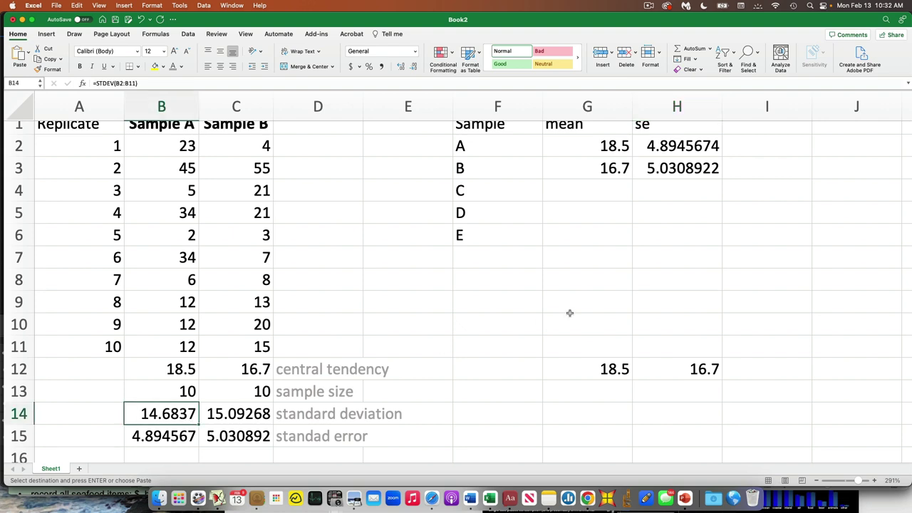
- Resize the se column H, narrowing it to two displayed decimals and widening it to nine displayed decimals
{"action": "left_click", "coordinate": [690, 241]}
{"action": "left_click", "coordinate": [679, 168]}
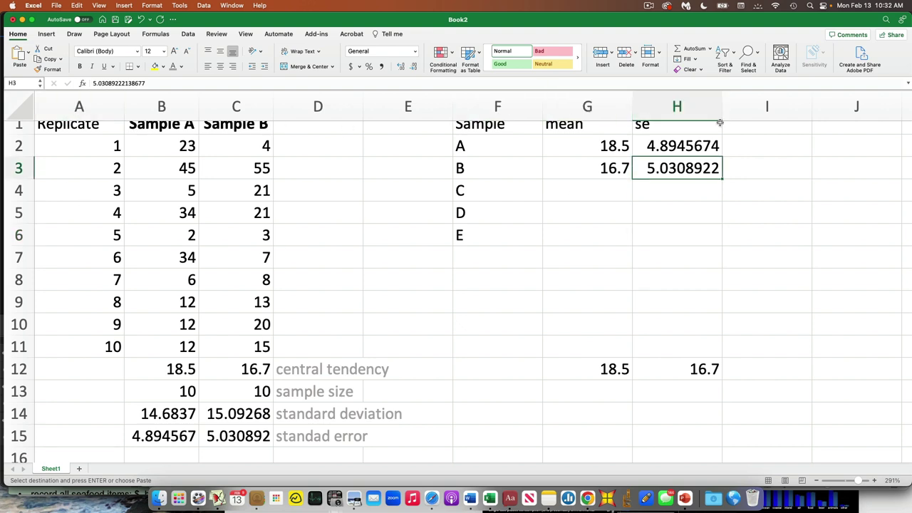
{"action": "left_click_drag", "start_coordinate": [721, 112], "coordinate": [676, 111]}
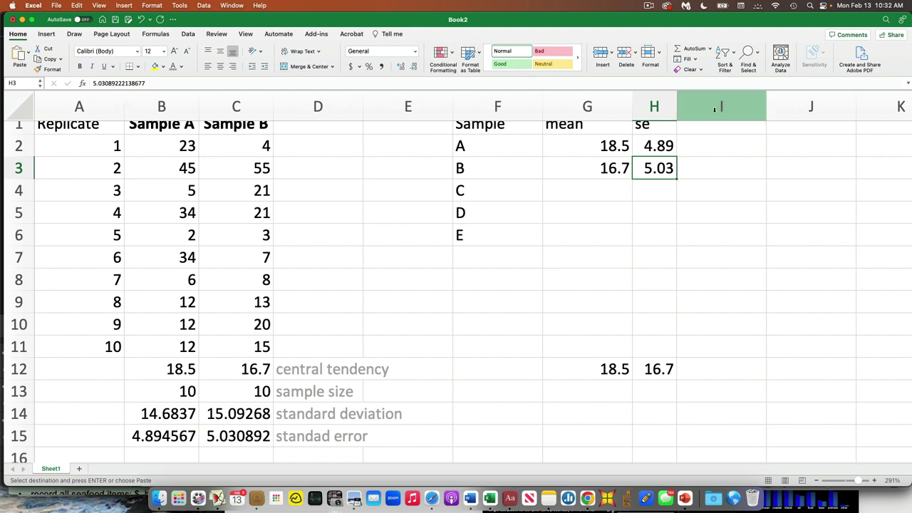
{"action": "left_click_drag", "start_coordinate": [677, 112], "coordinate": [772, 119]}
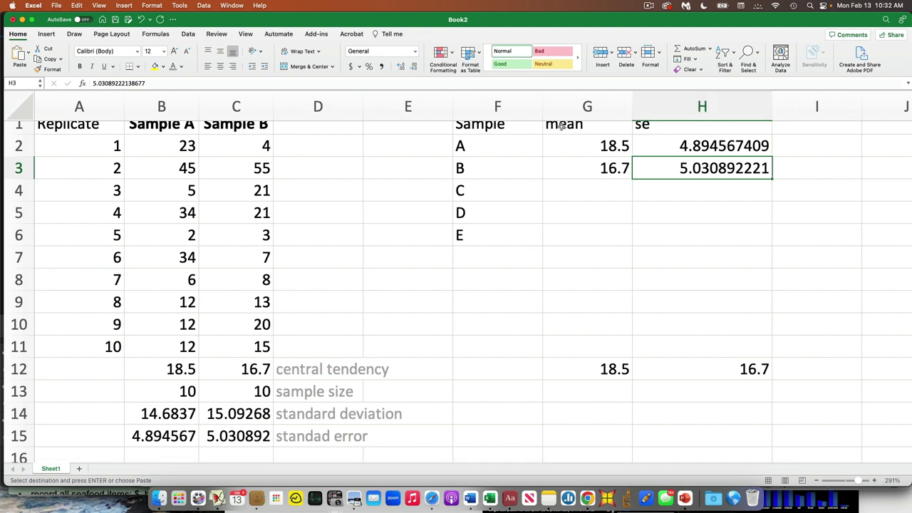
- Format the standard error of Sample B in H3 as a Number with 4 decimal places
{"action": "left_click", "coordinate": [152, 5]}
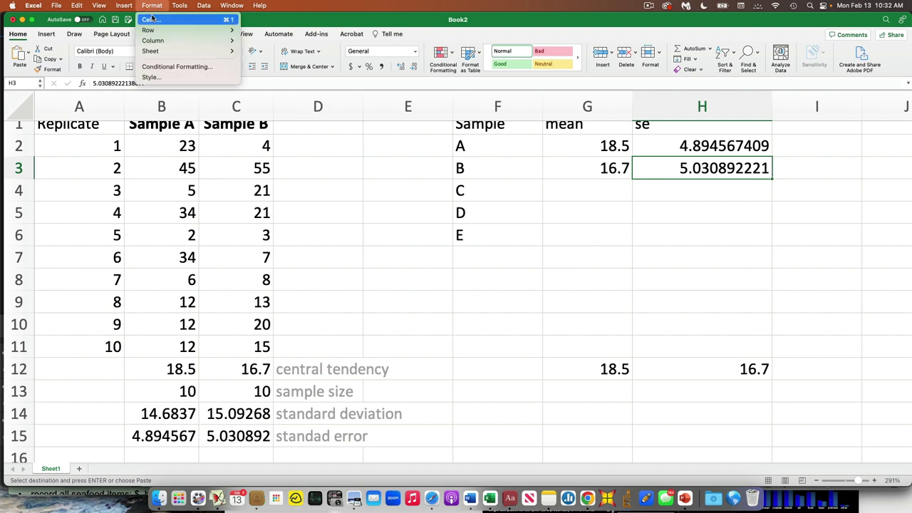
{"action": "left_click", "coordinate": [151, 20]}
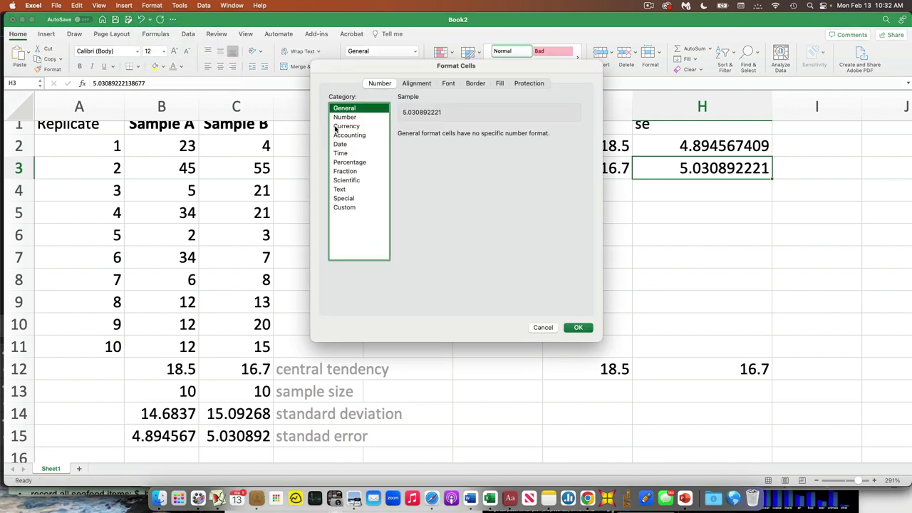
{"action": "left_click", "coordinate": [345, 119]}
{"action": "left_click", "coordinate": [469, 136]}
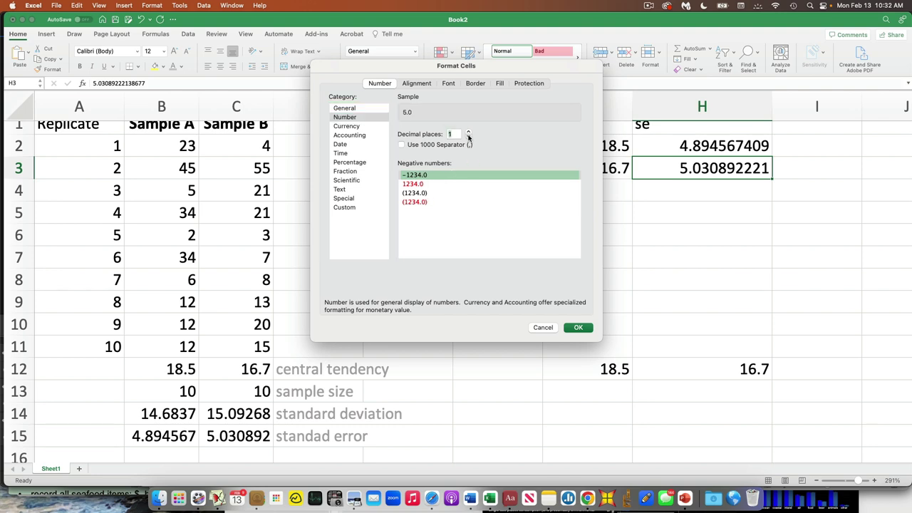
{"action": "left_click", "coordinate": [469, 133]}
{"action": "left_click", "coordinate": [468, 132]}
{"action": "left_click", "coordinate": [468, 133]}
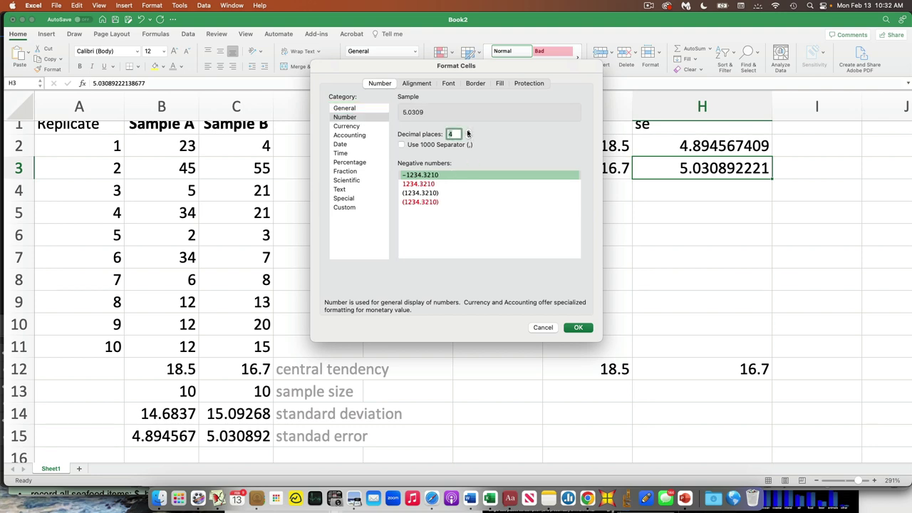
{"action": "left_click", "coordinate": [582, 327]}
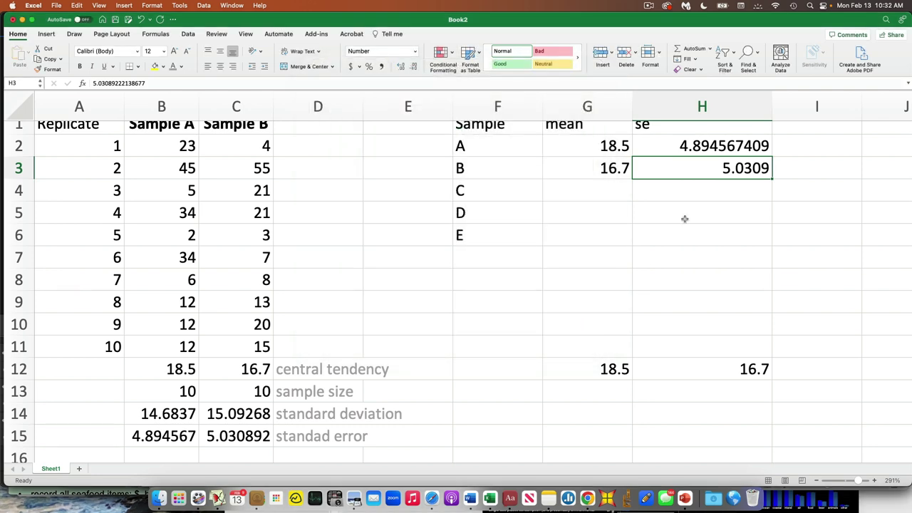
{"action": "left_click", "coordinate": [734, 187]}
{"action": "left_click", "coordinate": [731, 168]}
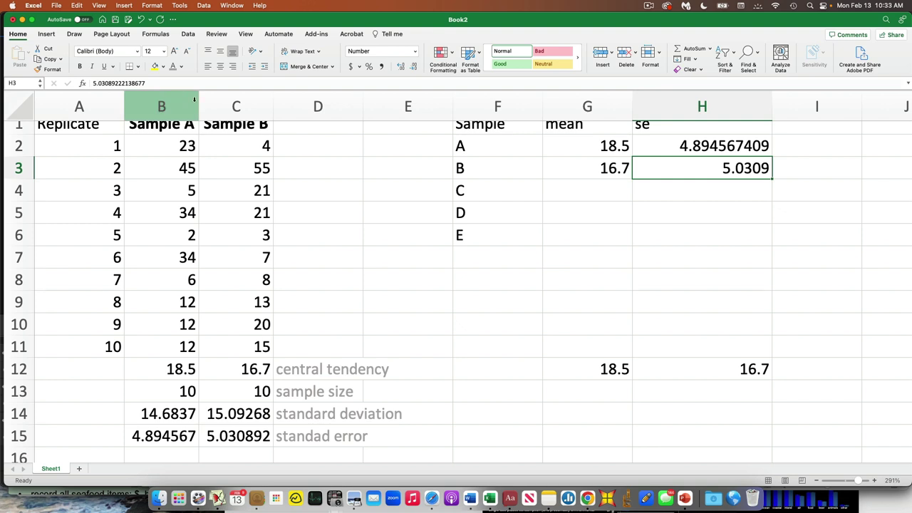
- Narrow the mean column G in stages until it is too narrow to display its numbers
{"action": "left_click", "coordinate": [673, 236]}
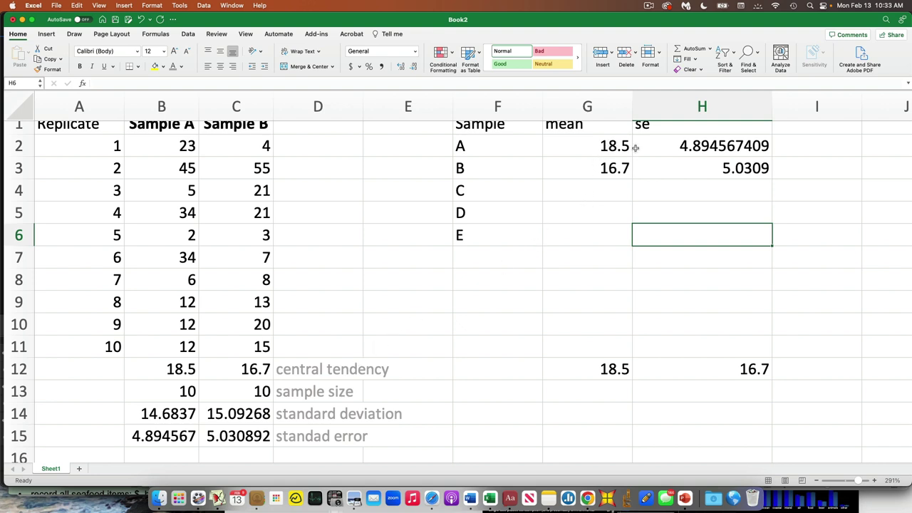
{"action": "double_click", "coordinate": [631, 106]}
{"action": "left_click_drag", "start_coordinate": [591, 106], "coordinate": [579, 107]}
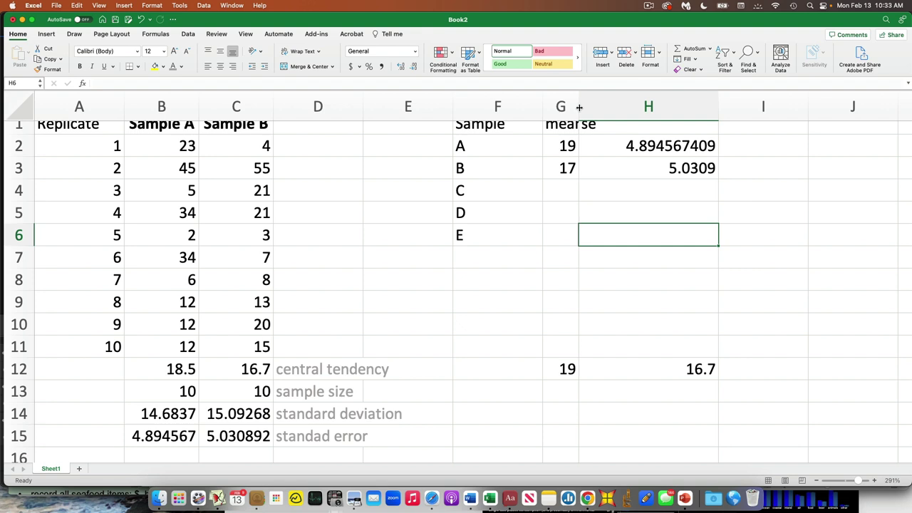
{"action": "left_click_drag", "start_coordinate": [580, 107], "coordinate": [561, 107]}
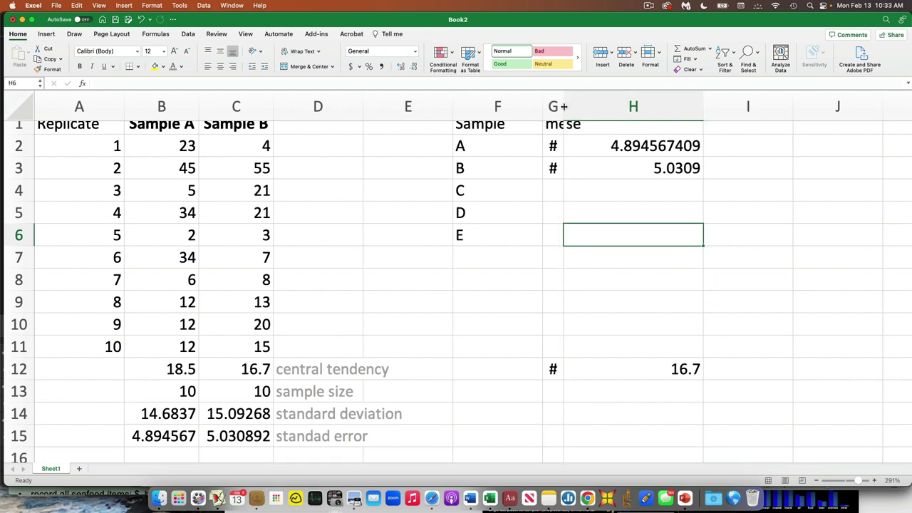
- Check the stored mean of Sample A in G2 and widen column G enough to display the means with one decimal
{"action": "left_click", "coordinate": [555, 146]}
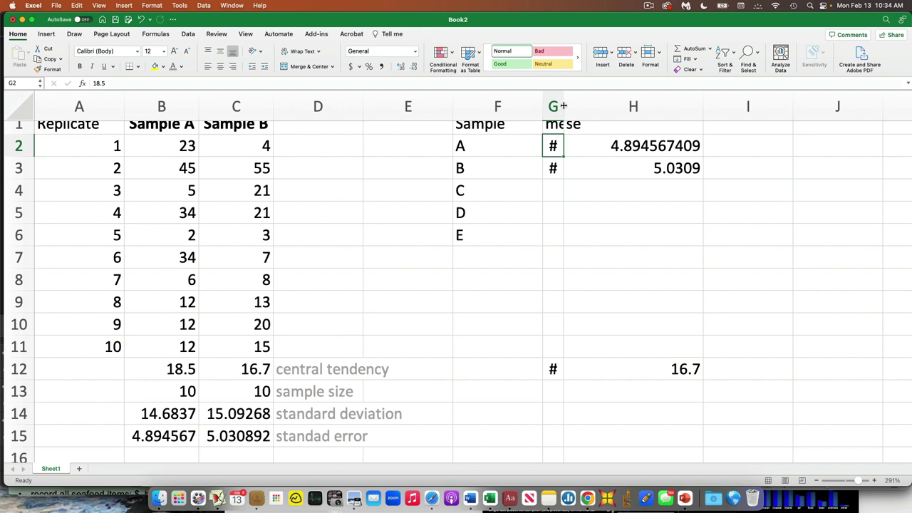
{"action": "left_click_drag", "start_coordinate": [563, 107], "coordinate": [599, 115]}
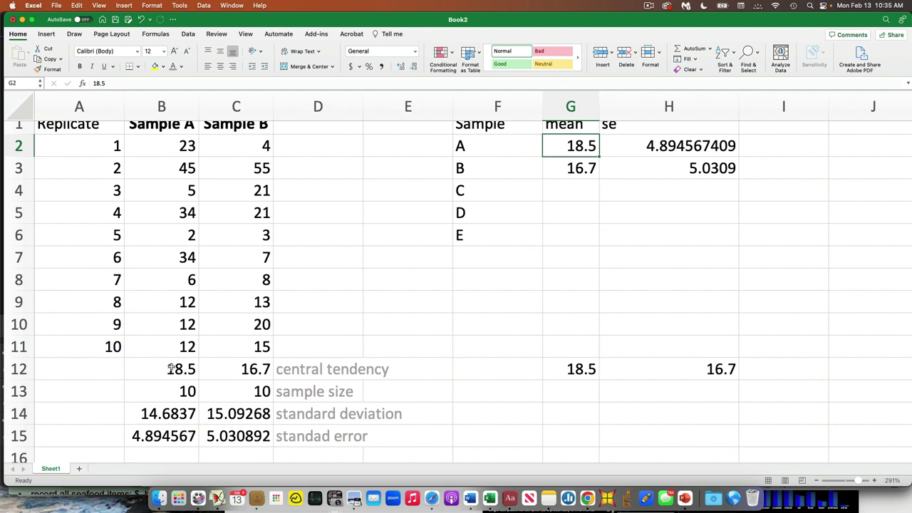
{"action": "scroll", "coordinate": [171, 368], "scroll_direction": "up", "scroll_amount": 1}
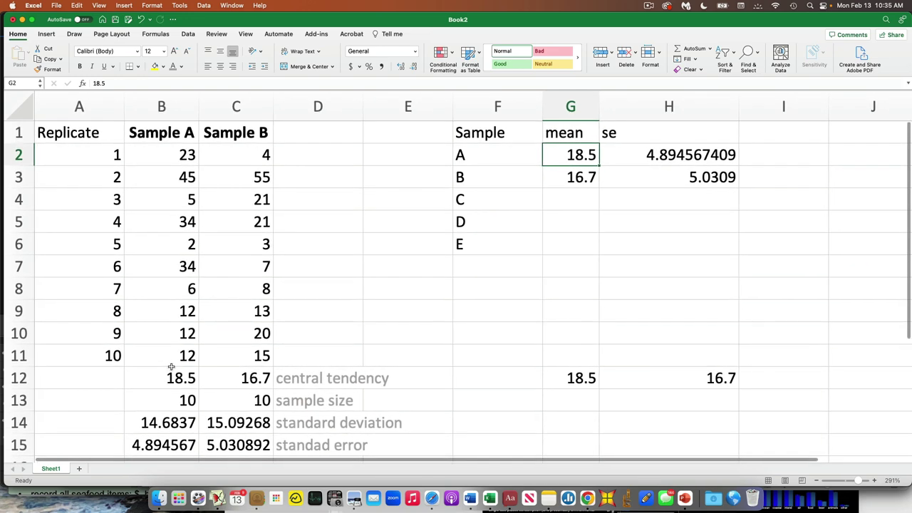